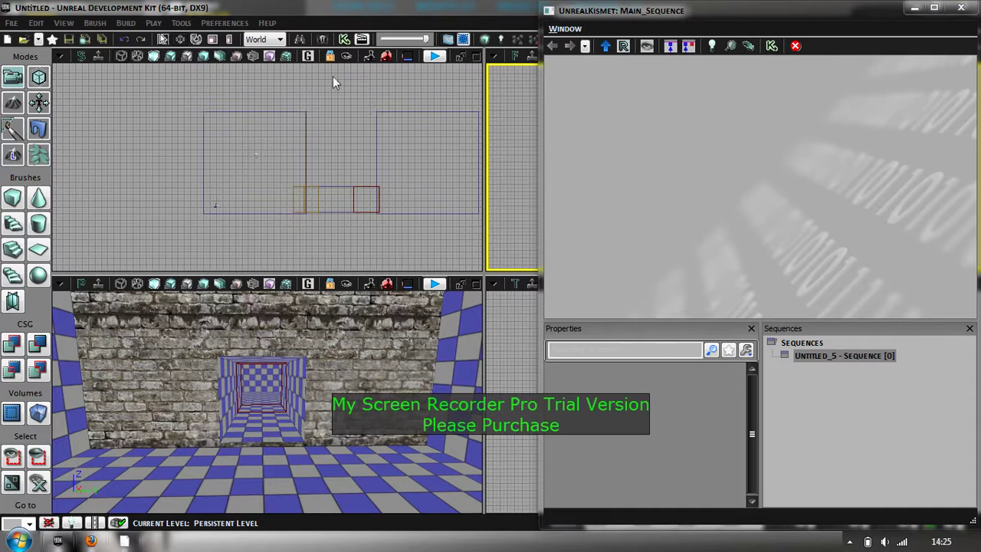
- Search the static meshes in the Content Browser for "door" and select S_HU_Doors_SM_BlastDoor01
click(322, 39)
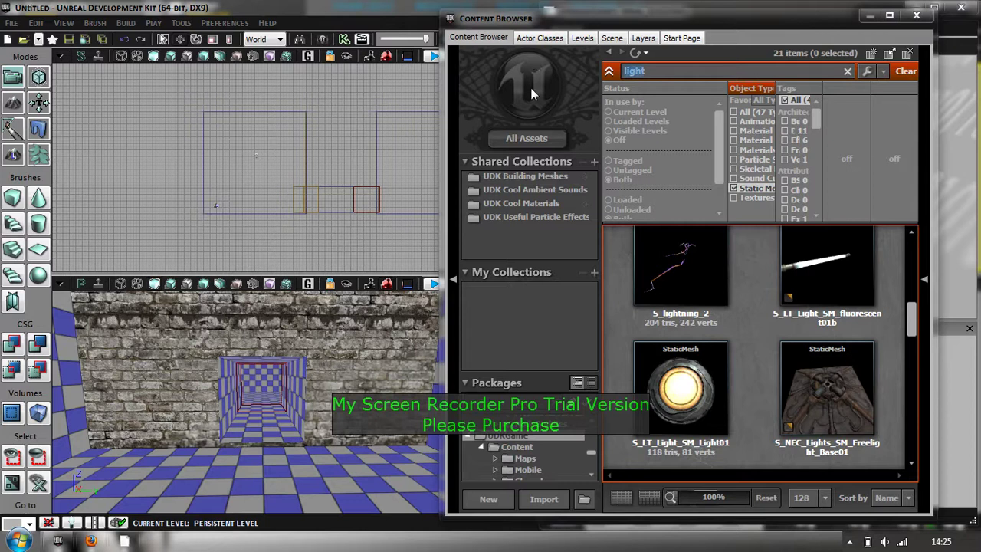
text(do)
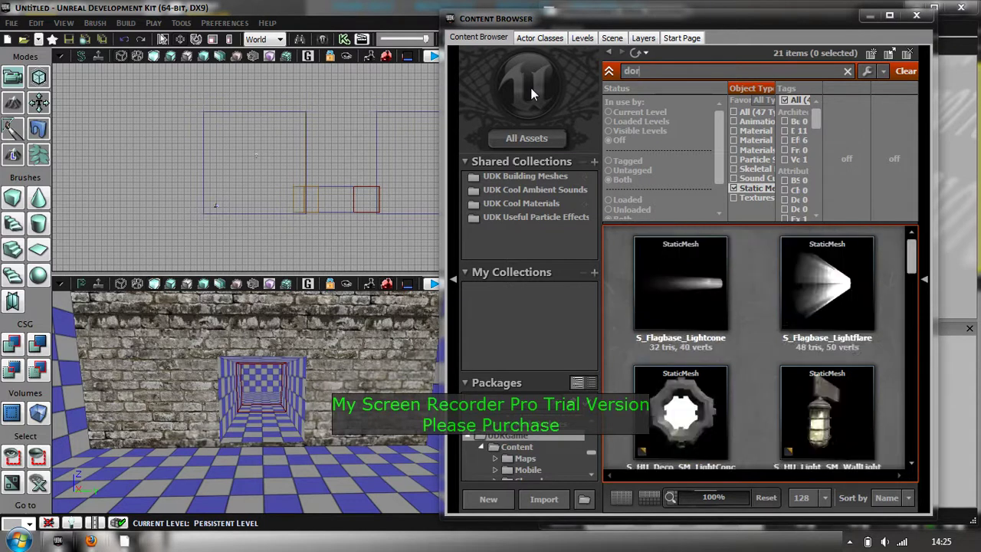
text(or)
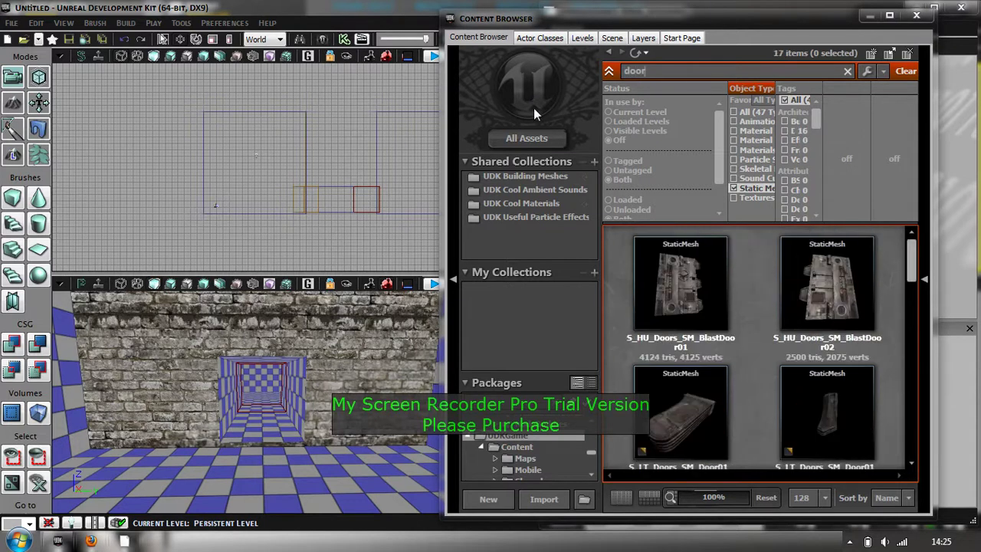
mouse_move(692, 292)
click(681, 276)
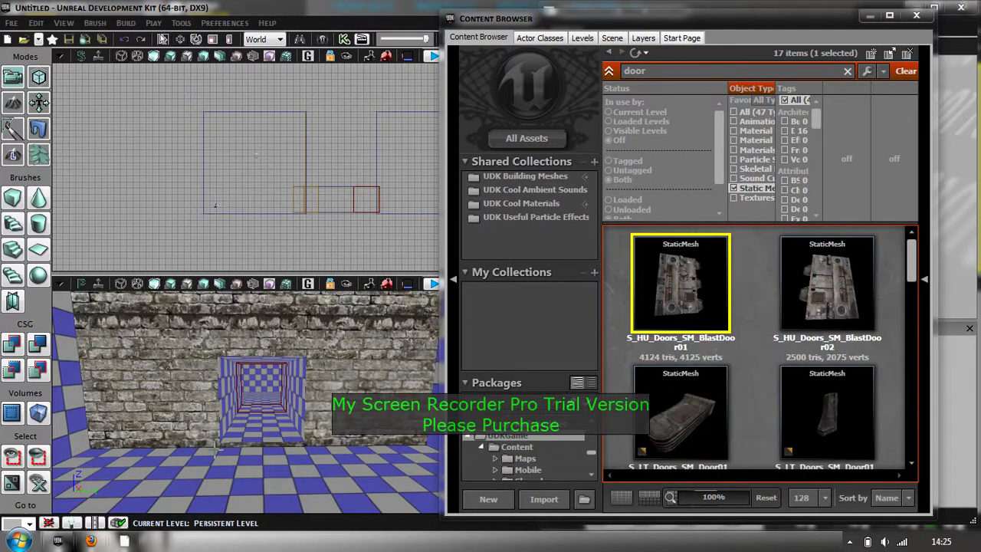
- Add the selected blast door as an InterpActor beside the left edge of the corridor opening and raise it out of the floor
right_click(213, 462)
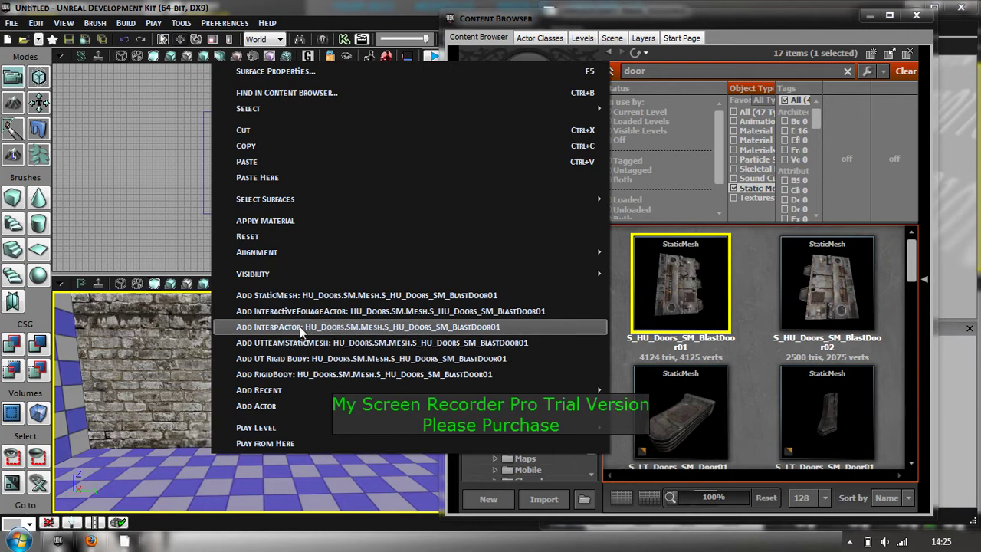
click(300, 327)
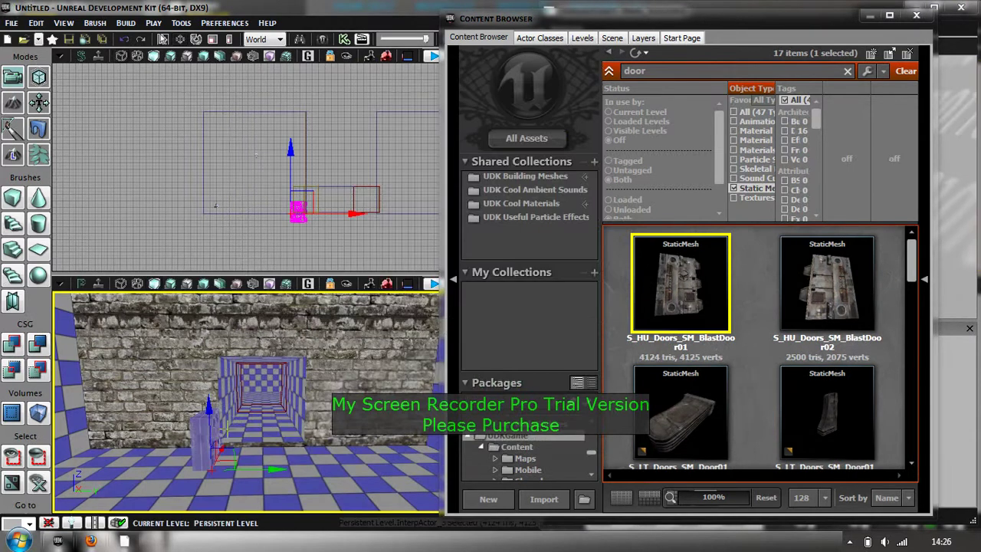
drag(209, 408, 206, 360)
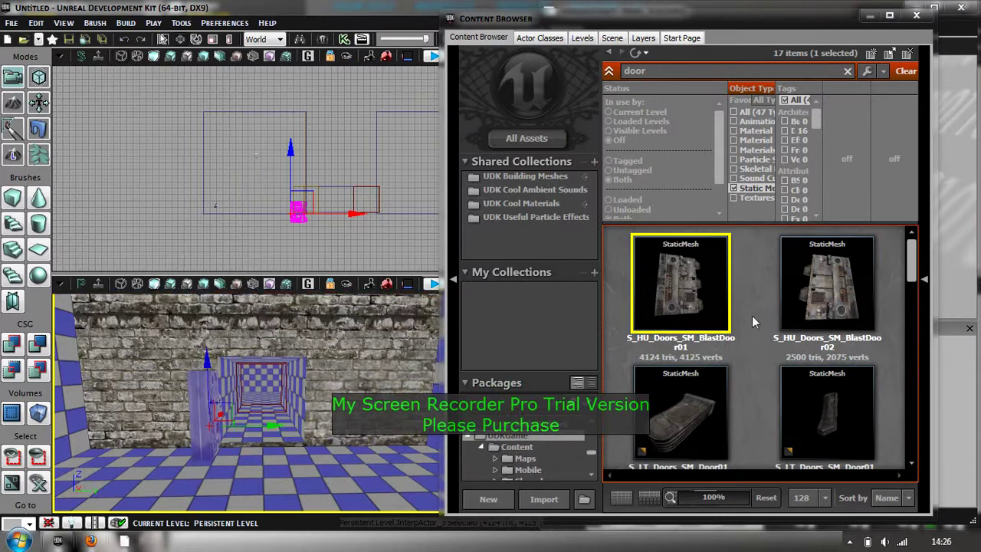
- Add S_HU_Doors_SM_BlastDoor02 as an InterpActor at the right edge of the opening and move the floating windows off the viewports
click(824, 291)
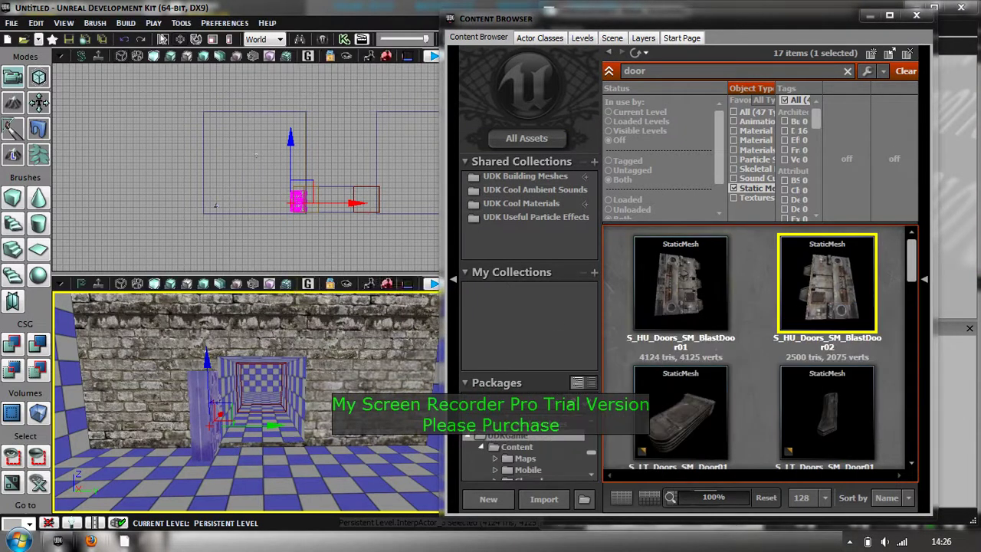
right_click(293, 425)
click(368, 299)
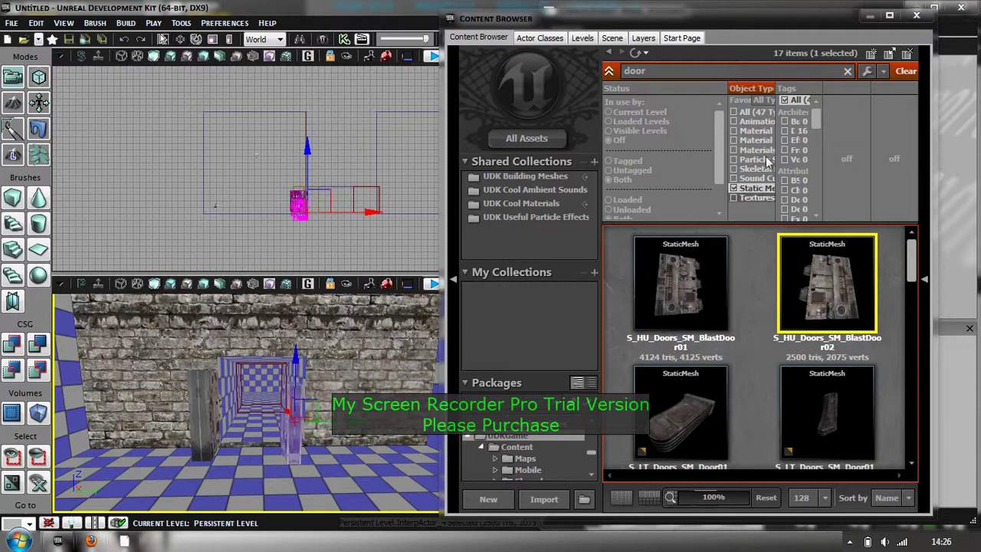
drag(801, 24, 365, 519)
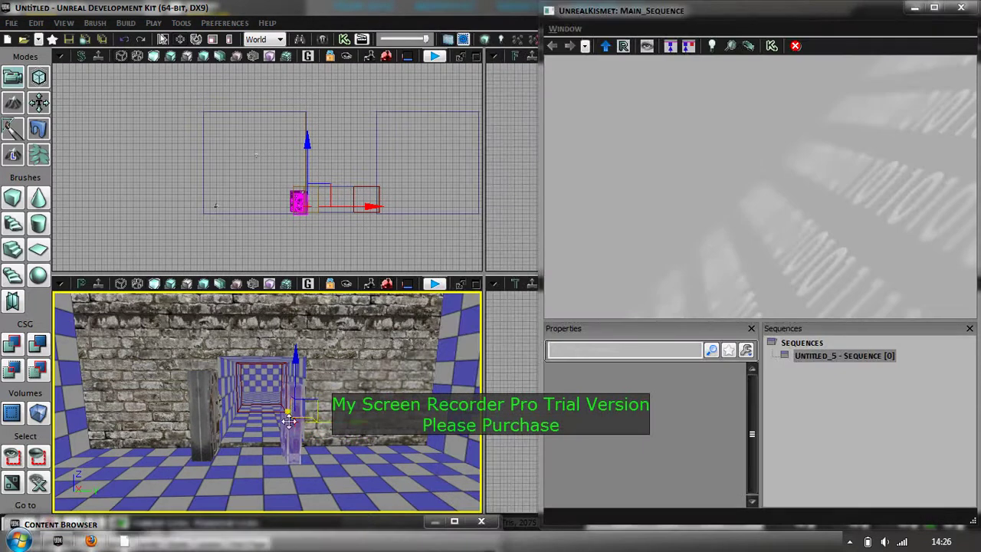
drag(666, 20, 134, 529)
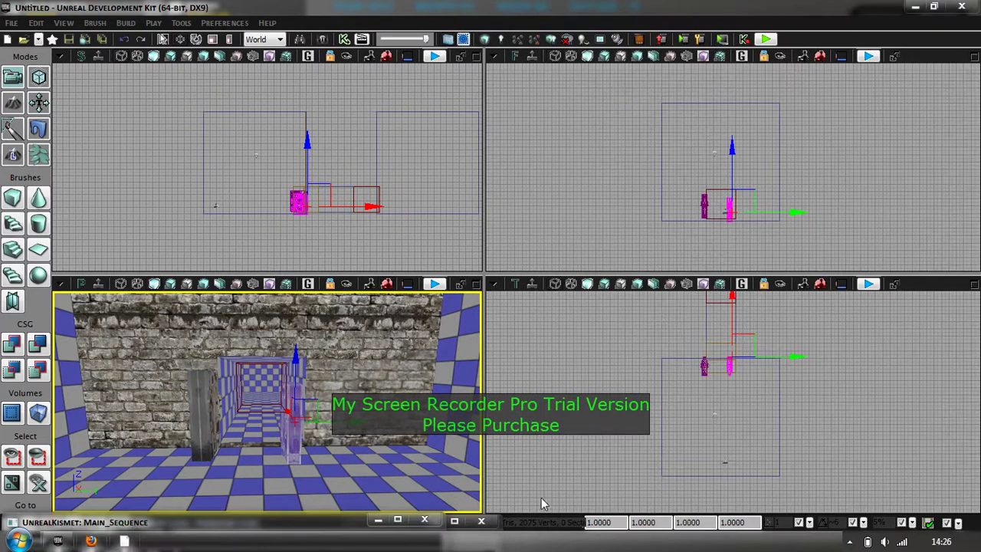
- Set the draw scale of both blast doors to 1.5
click(207, 416)
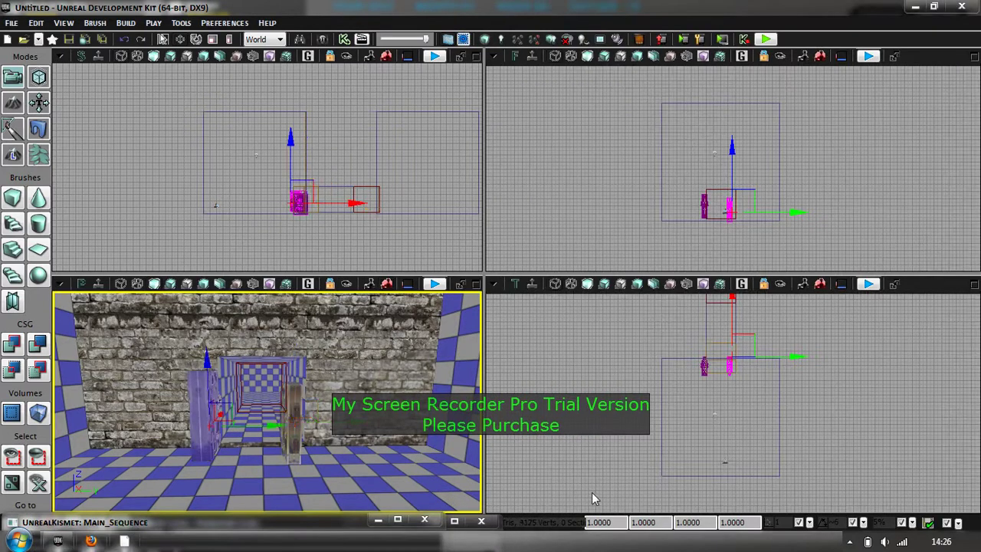
drag(622, 522, 582, 521)
text(1)
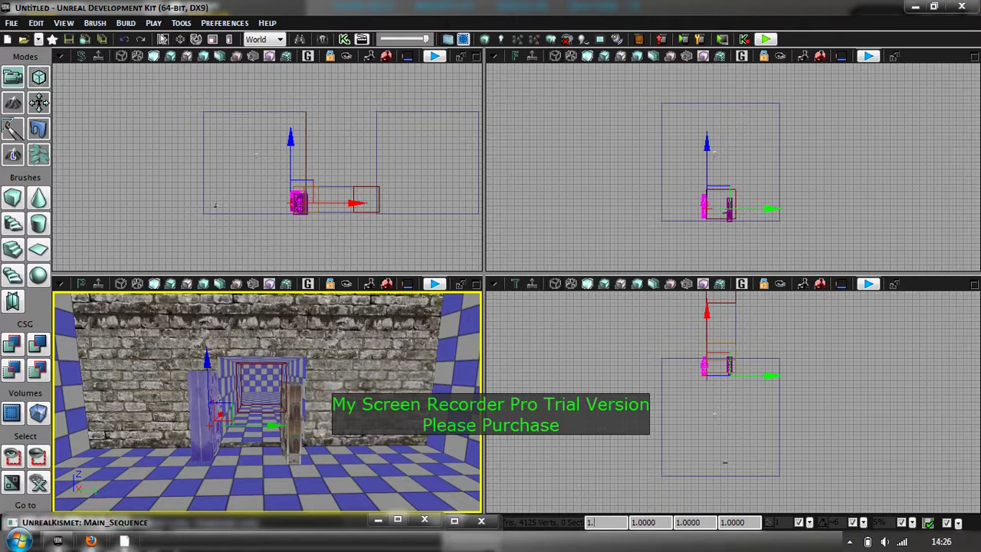
text(.5)
key(Return)
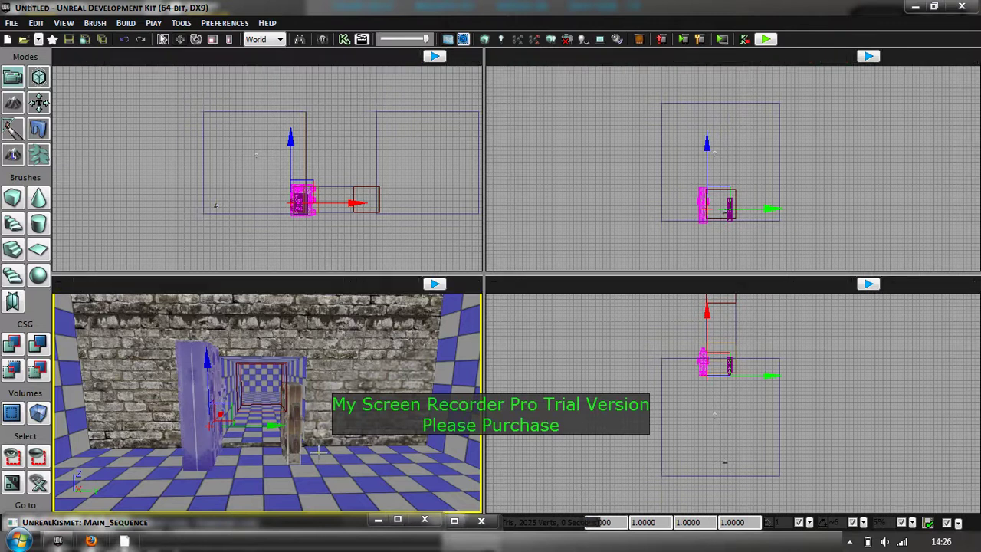
click(319, 452)
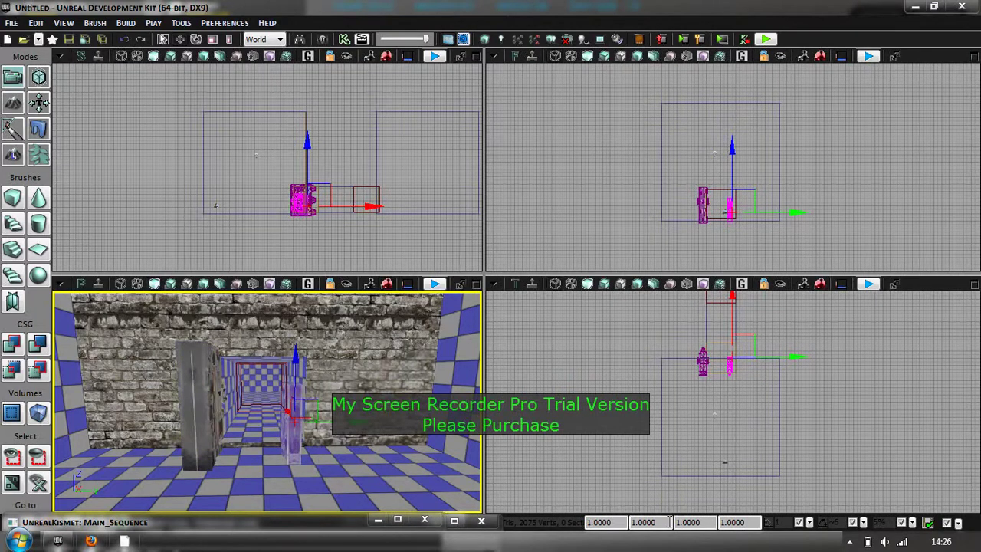
drag(619, 524, 448, 533)
text(1.5)
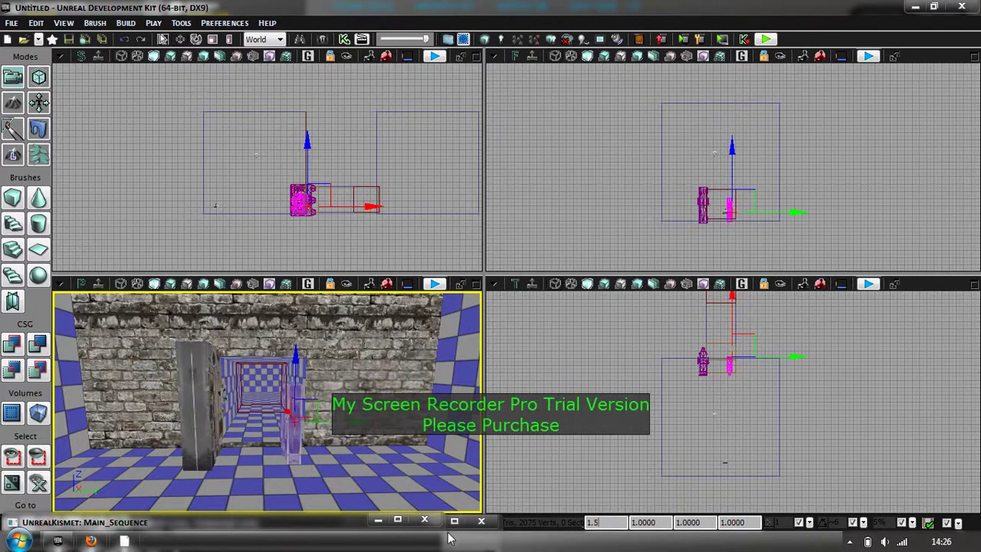
key(Return)
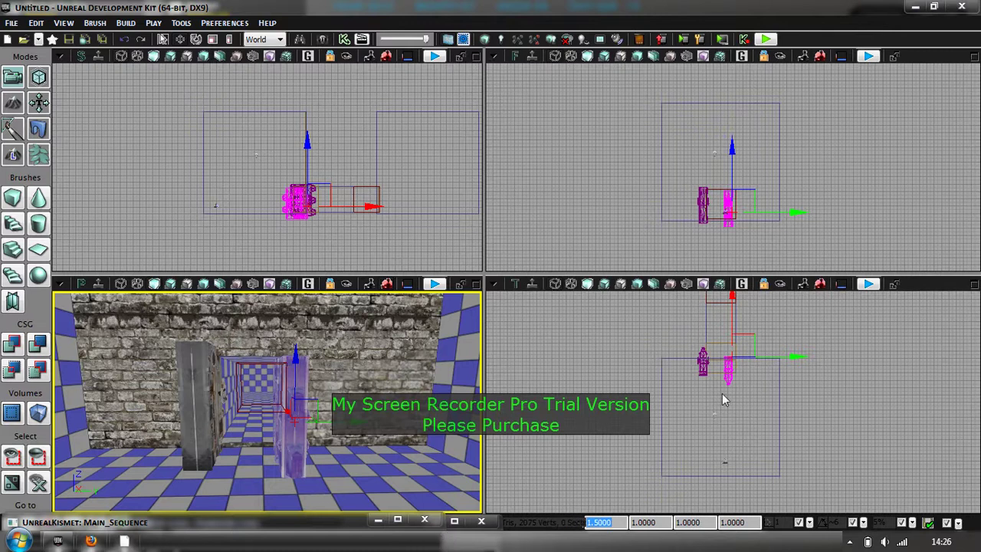
- Rotate the right blast door 90 degrees about the vertical axis and move it across the right half of the opening
scroll(703, 418, up, 6)
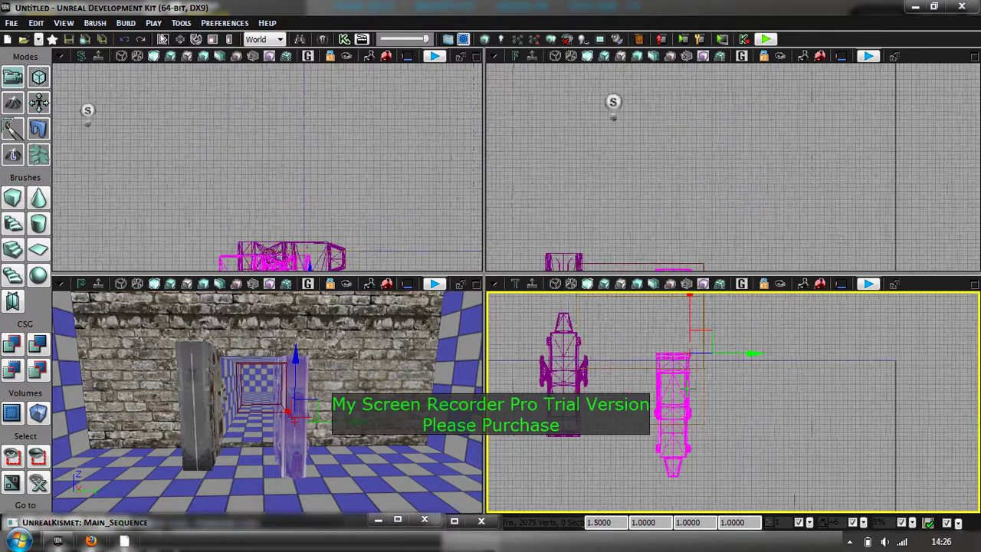
key(space)
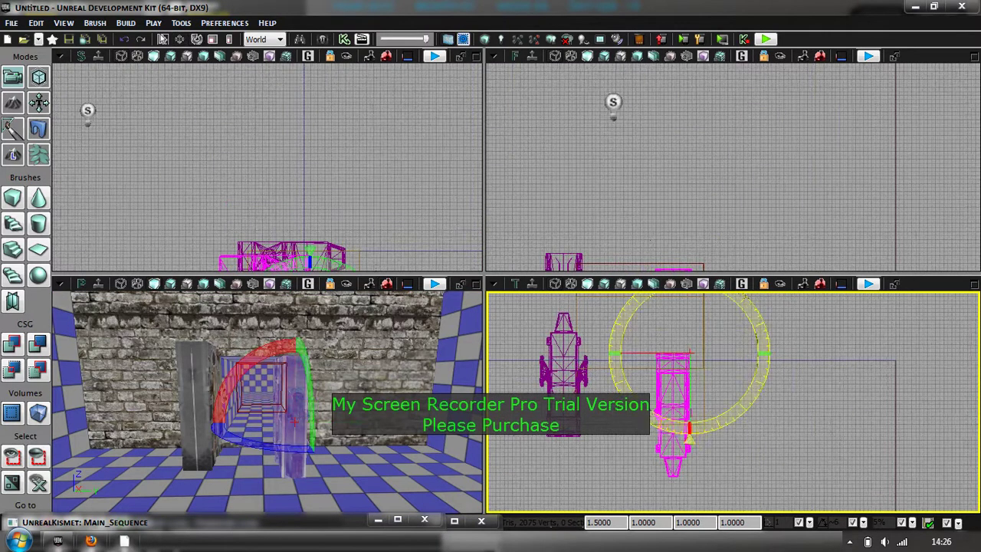
drag(740, 386, 603, 355)
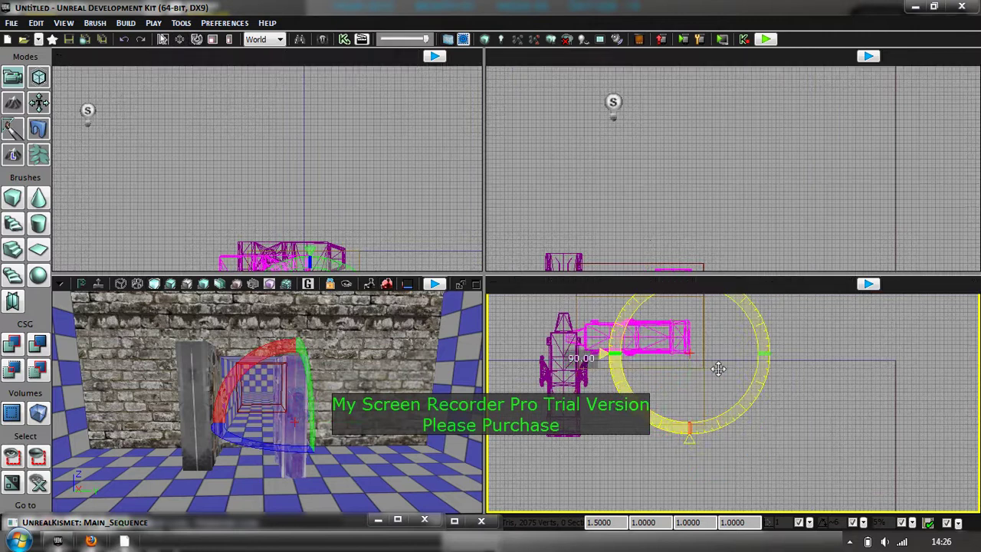
key(space)
drag(711, 332, 767, 374)
- Rotate the left blast door to face the right one and move it across the left half of the opening
click(578, 380)
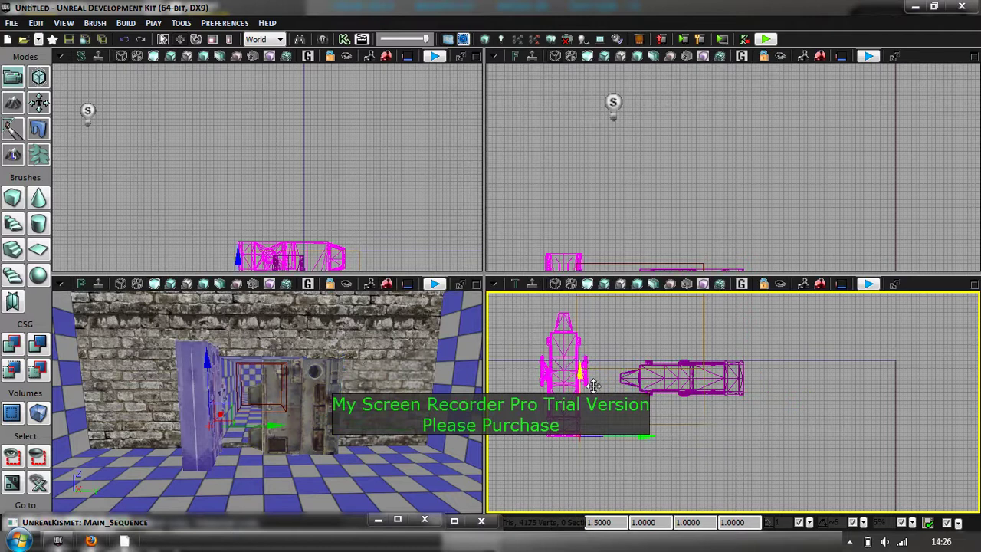
key(space)
drag(615, 377, 647, 459)
mouse_move(559, 341)
mouse_down()
mouse_move(589, 339)
mouse_move(570, 340)
mouse_move(580, 339)
mouse_up()
key(space)
drag(600, 416, 535, 374)
- Raise the right blast door in the front view until its interlocking teeth line up with the left door, and deselect it
right_drag(644, 157, 656, 65)
scroll(662, 195, down, 2)
click(653, 194)
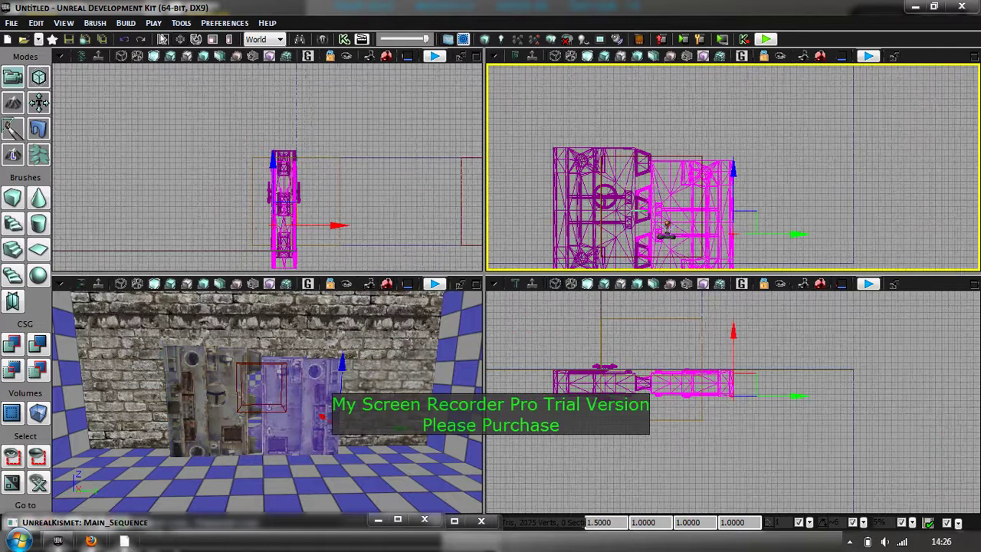
scroll(648, 184, up, 6)
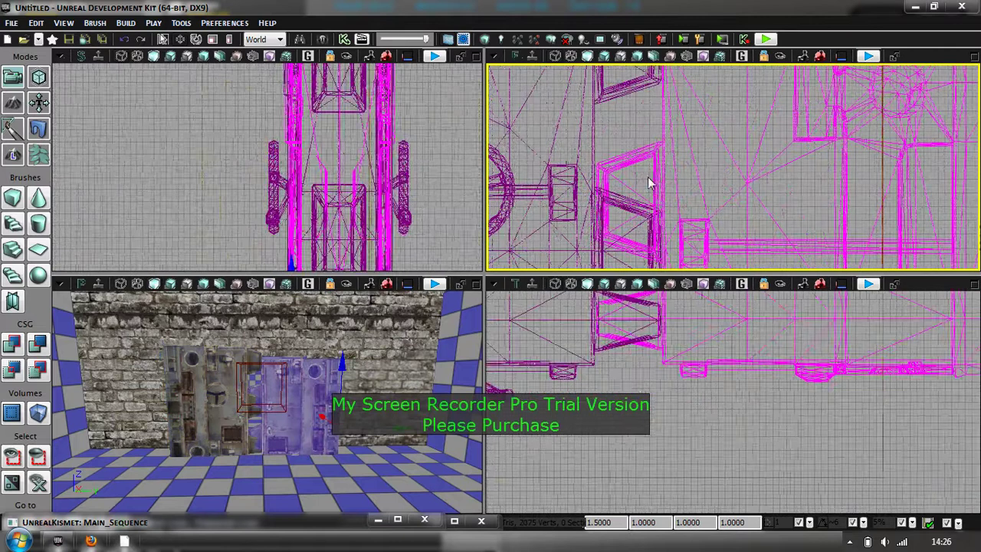
ctrl+drag(663, 162, 650, 114)
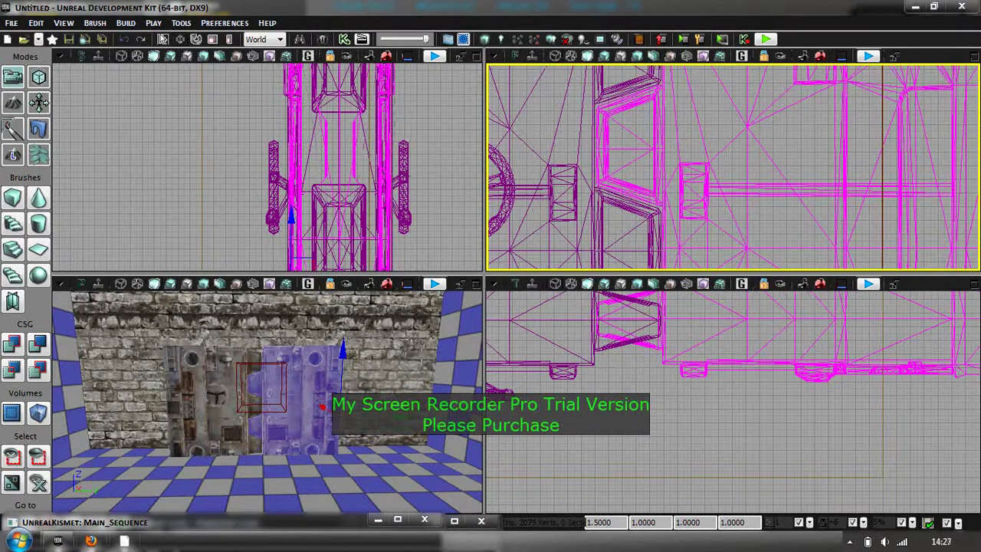
click(571, 484)
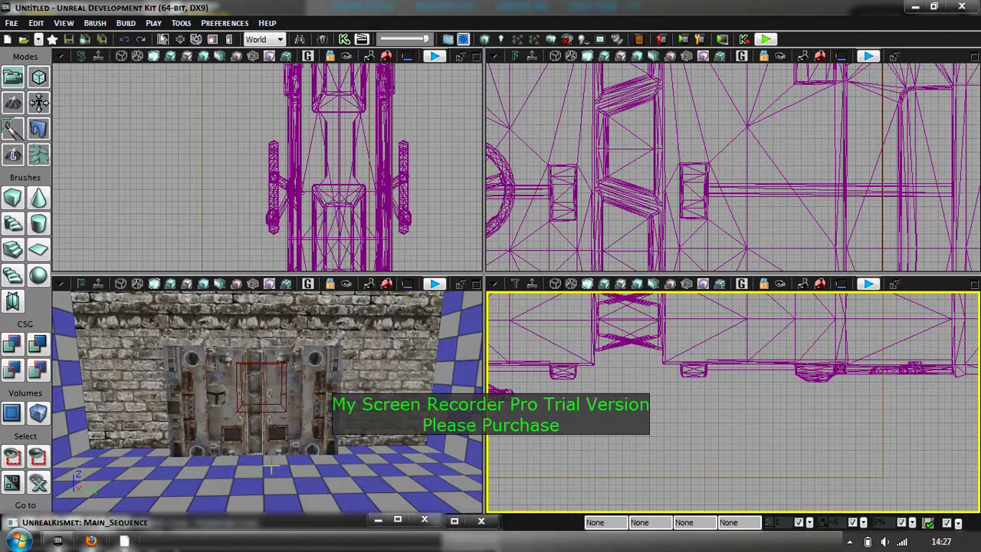
- Close the Kismet window, search the Content Browser meshes for "light" and select S_LT_Light_SM_Light01
right_drag(271, 432, 289, 463)
right_drag(254, 366, 261, 354)
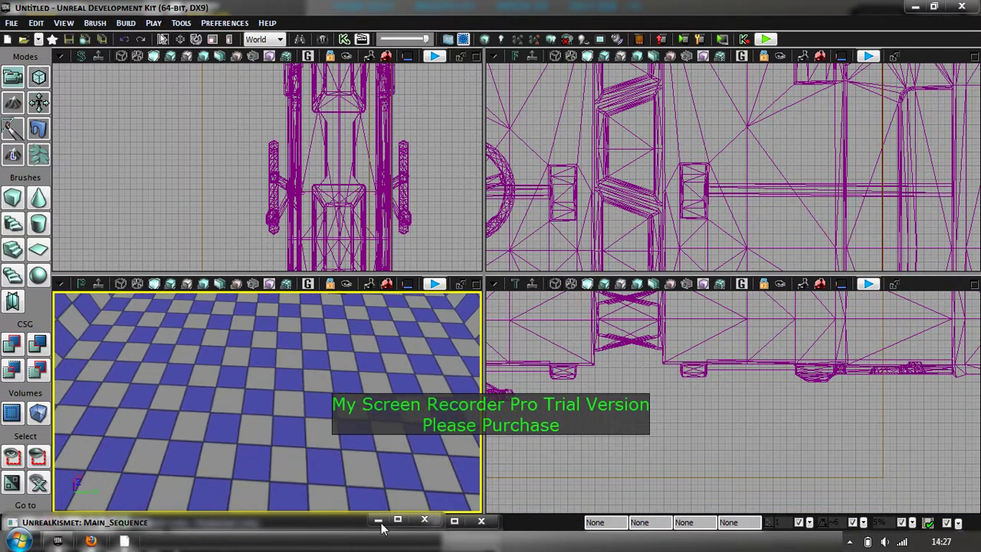
click(424, 520)
click(454, 521)
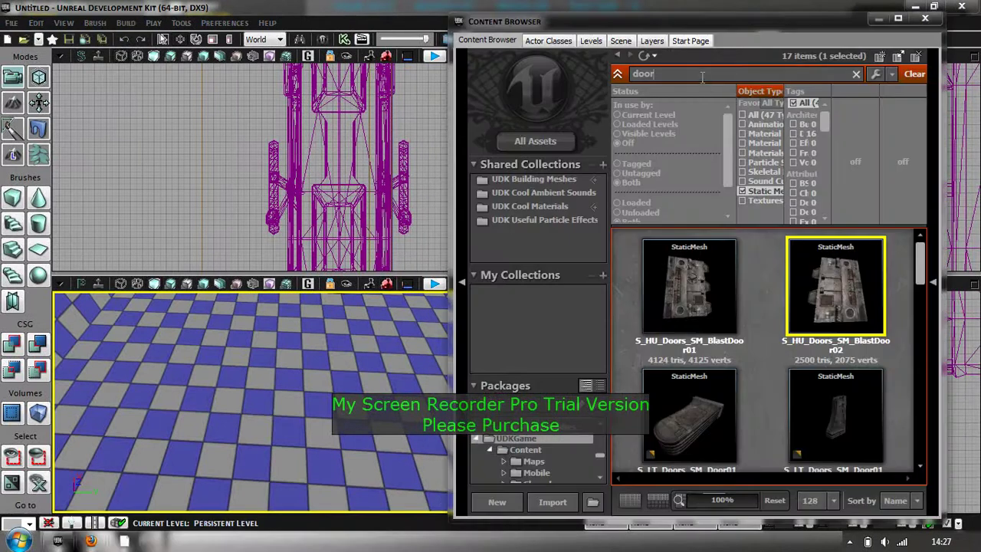
drag(702, 77, 494, 65)
text(lihg)
key(BackSpace)
key(BackSpace)
key(BackSpace)
text(ight)
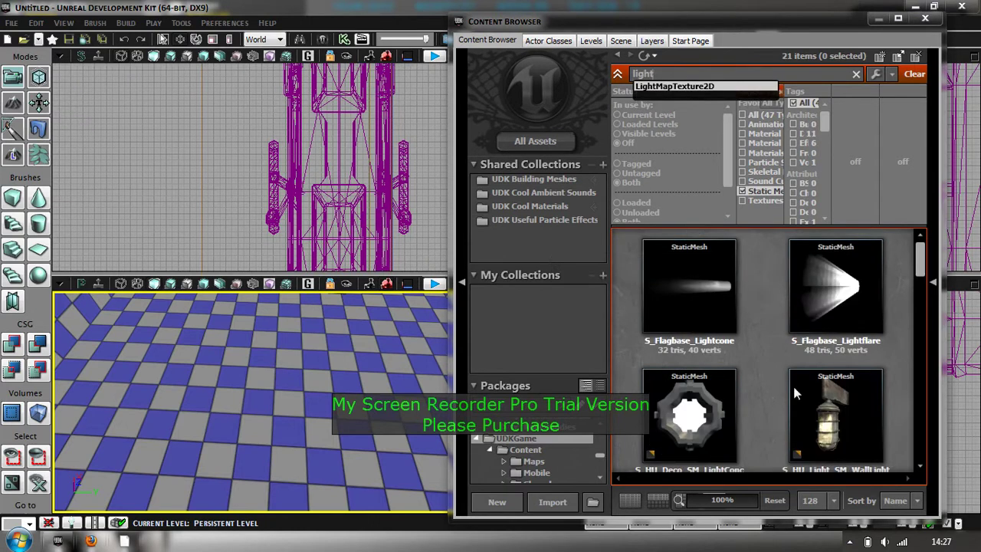
scroll(770, 381, down, 5)
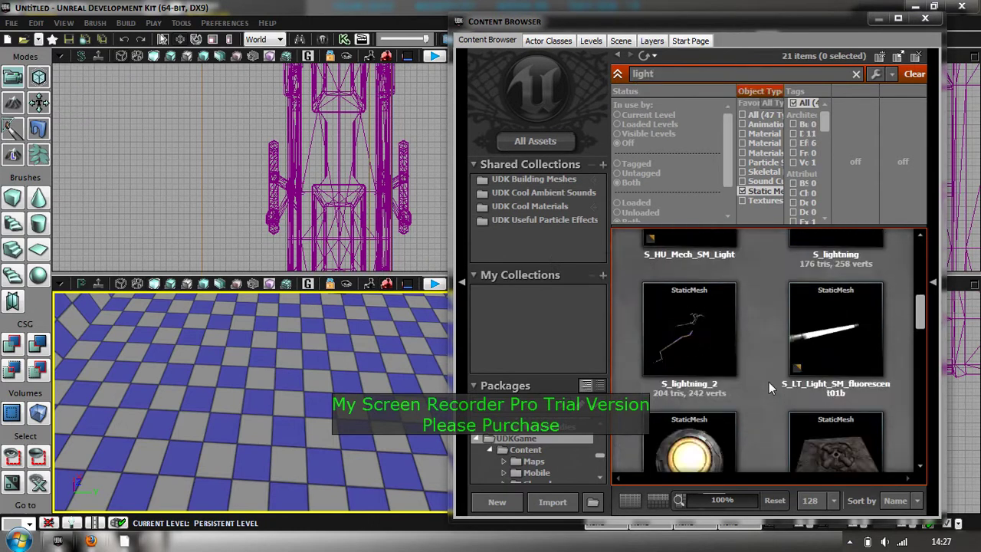
click(689, 387)
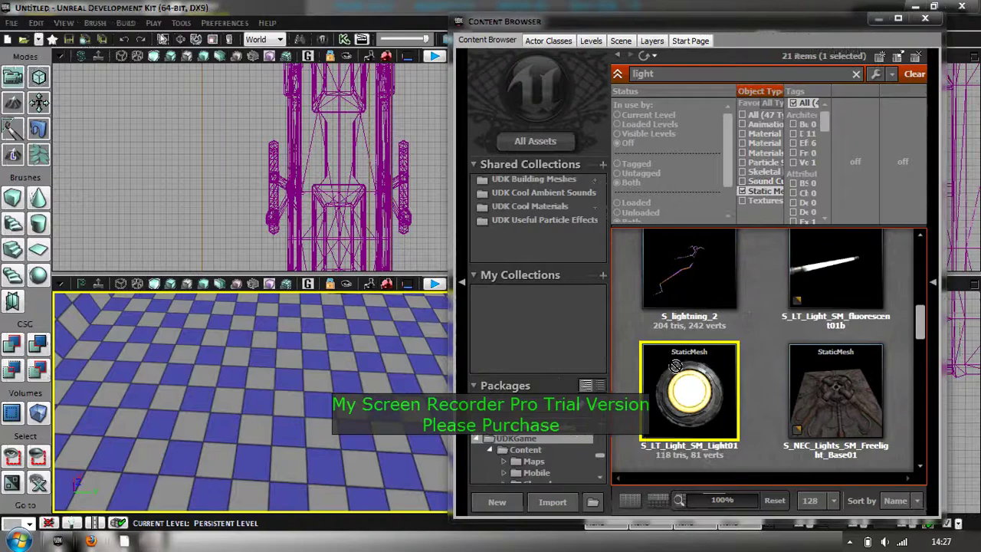
- Place the S_LT_Light_SM_Light01 mesh on the room's floor and close the Content Browser
drag(522, 307, 313, 387)
drag(299, 421, 299, 421)
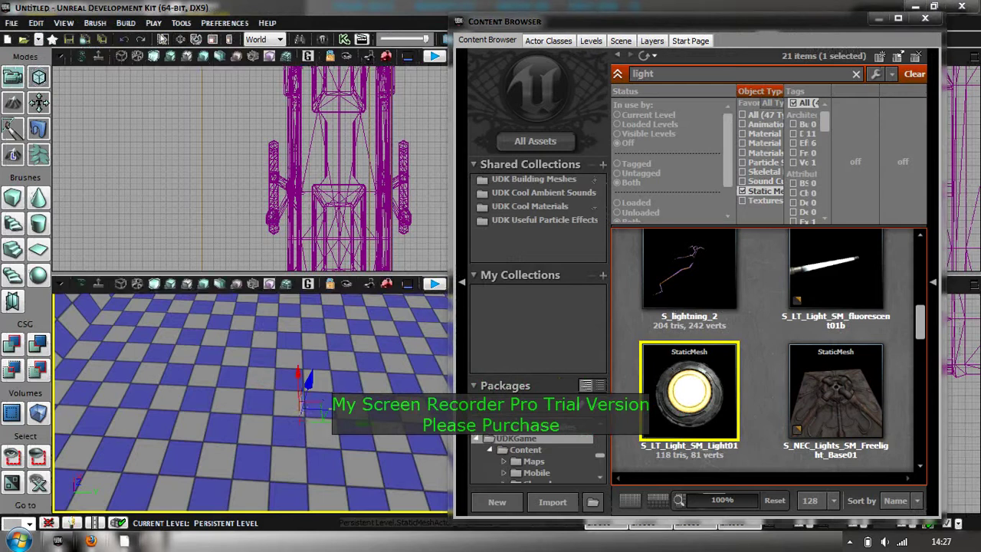
click(924, 18)
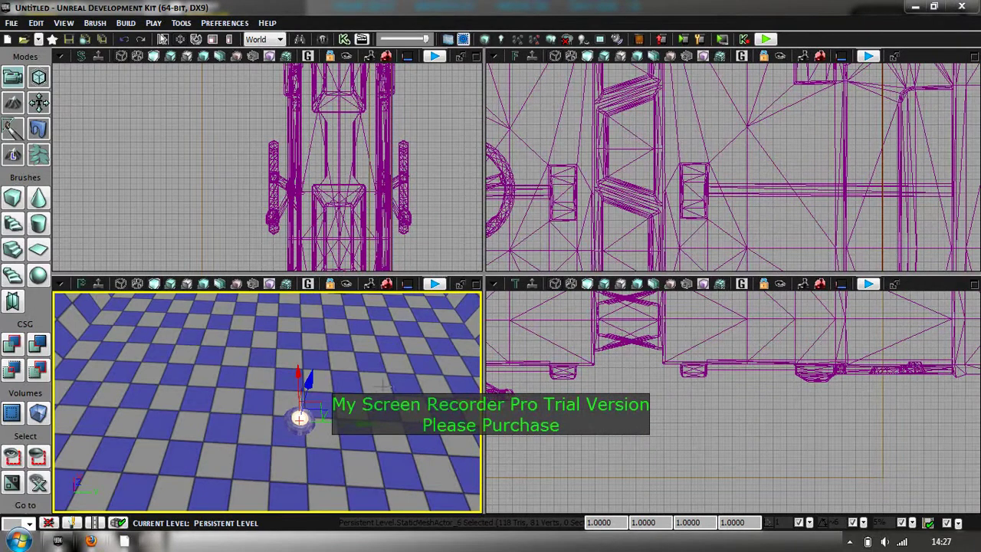
- Add a Trigger actor on the floor next to the light mesh
right_drag(376, 393, 341, 367)
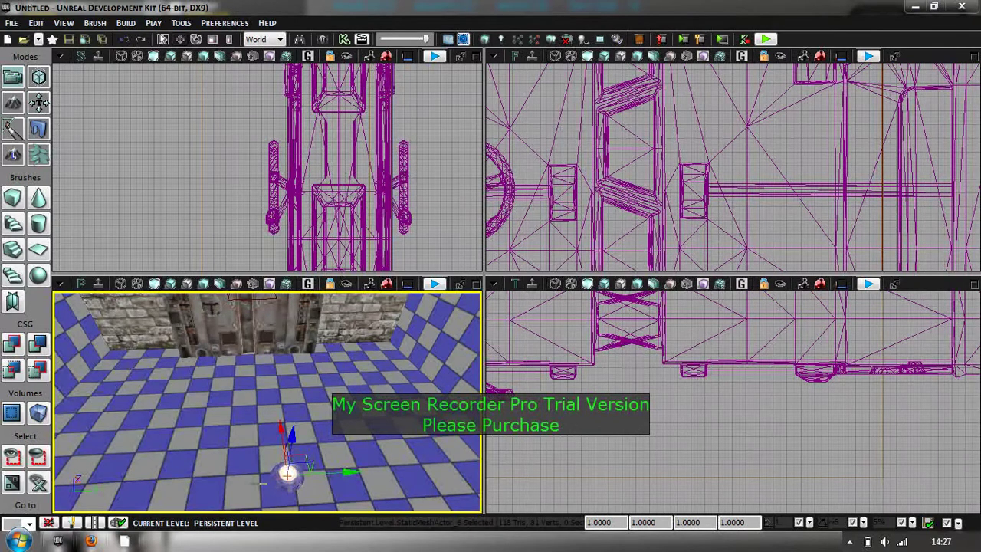
right_click(279, 465)
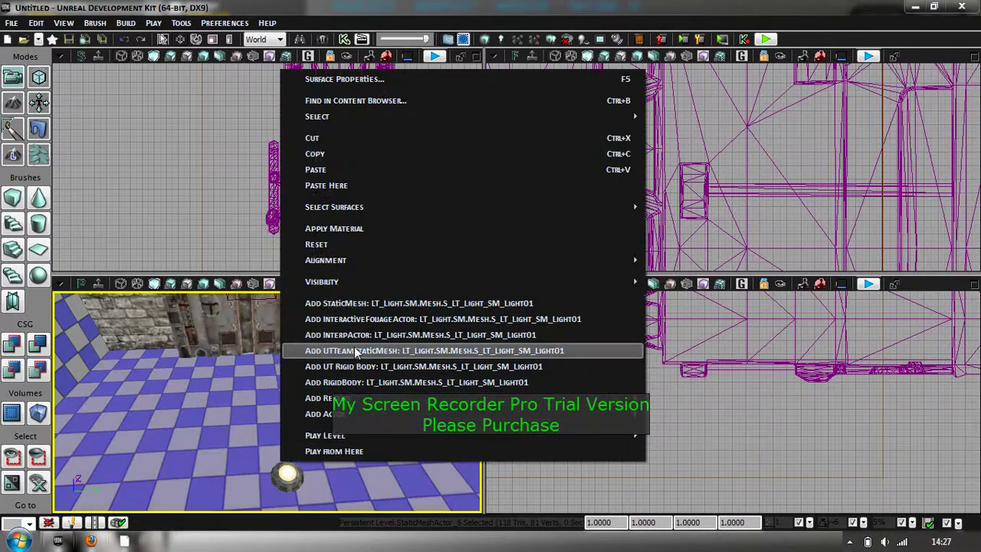
mouse_move(367, 413)
click(688, 393)
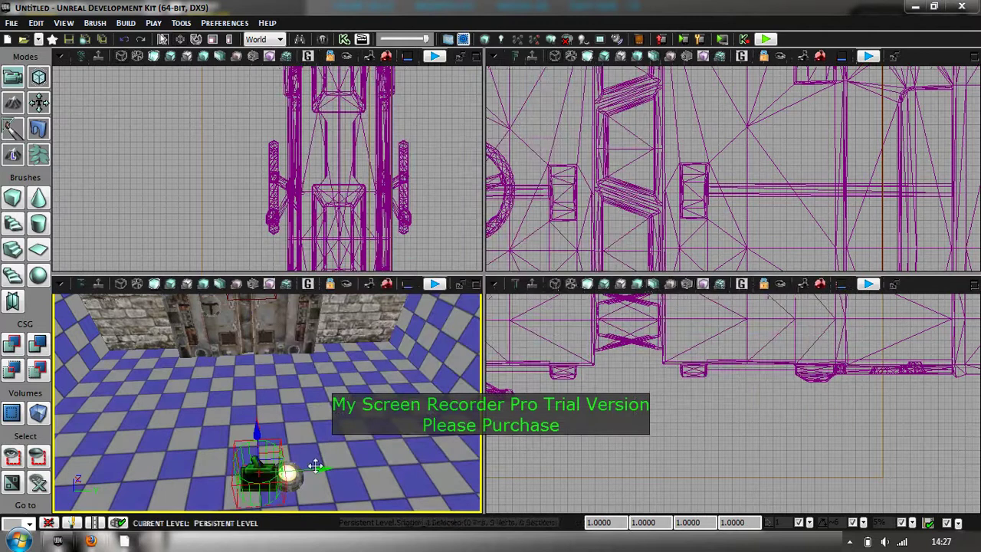
- Move the trigger onto the light mesh on the floor, check its placement in the top view, and deselect it
drag(327, 469, 341, 465)
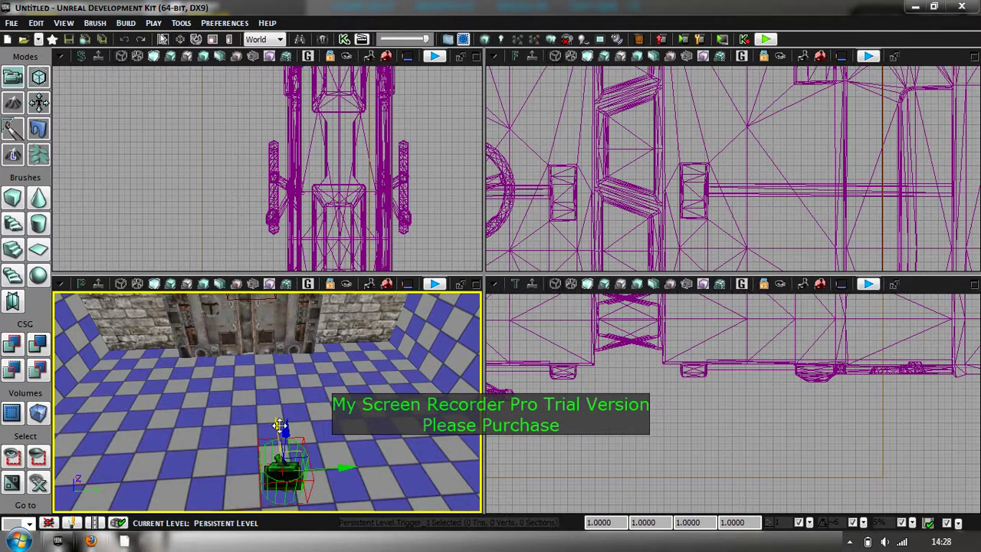
drag(277, 424, 278, 420)
drag(607, 403, 612, 340)
scroll(612, 340, down, 3)
drag(633, 455, 633, 340)
scroll(633, 378, down, 3)
drag(633, 414, 630, 344)
drag(674, 431, 686, 430)
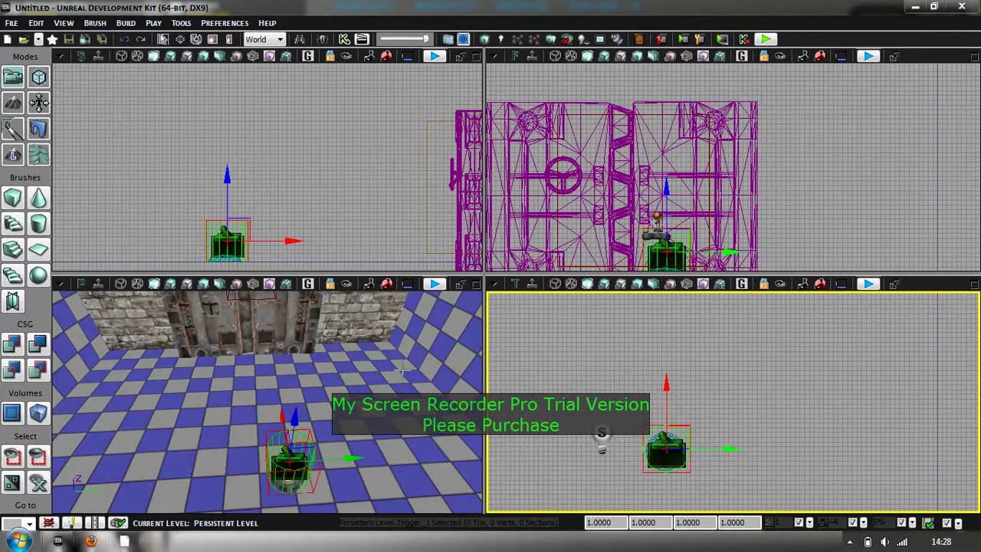
click(576, 389)
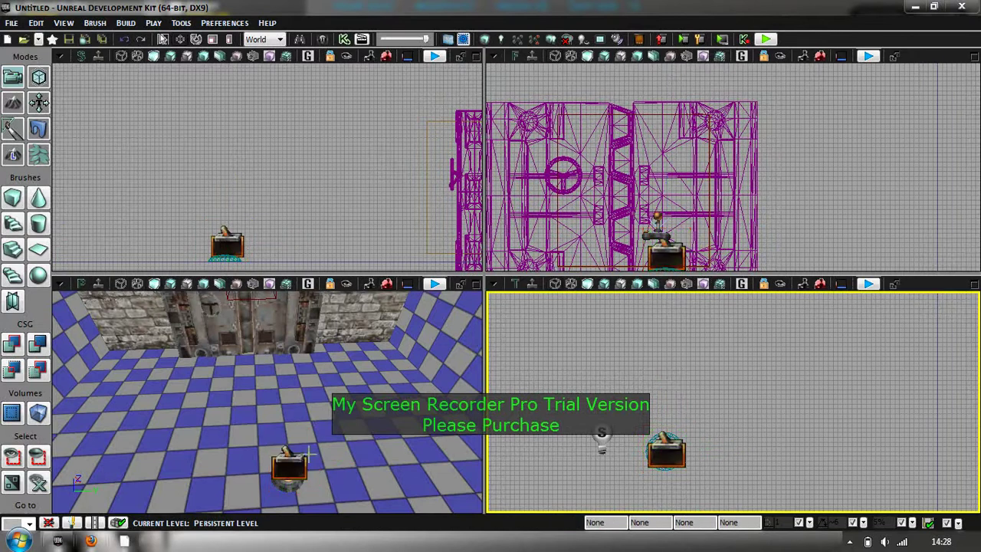
- Select the trigger and add a Touch event for it in the Kismet sequence
click(289, 464)
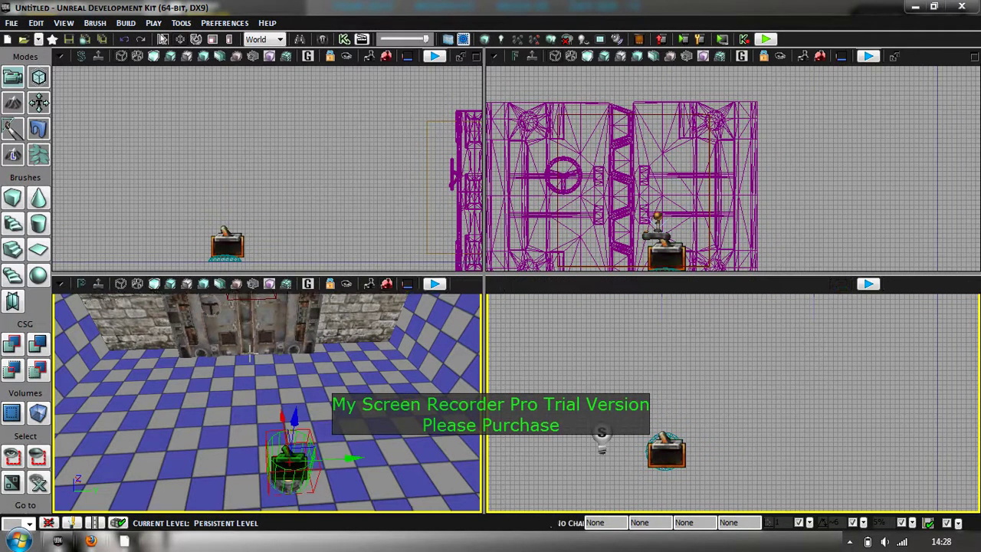
click(344, 41)
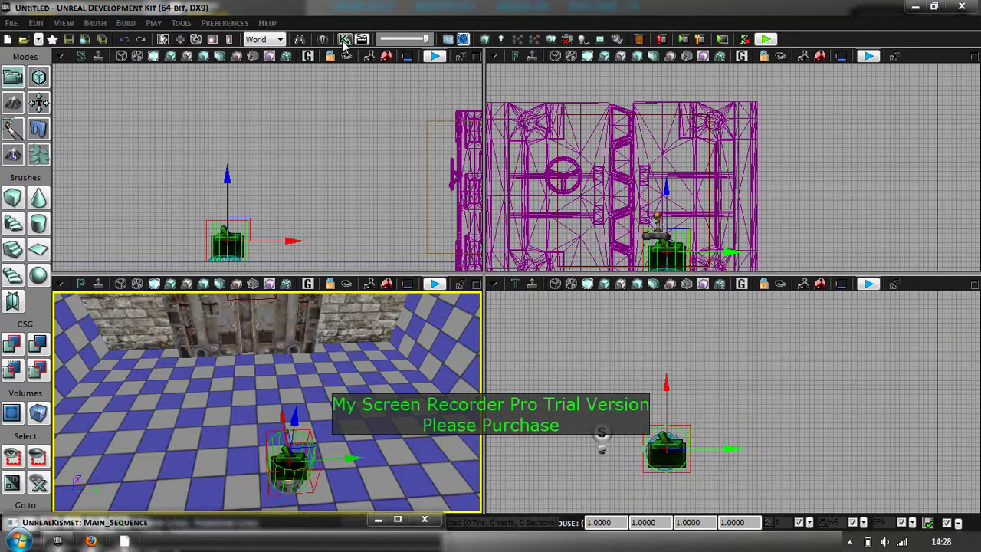
click(245, 527)
double_click(245, 527)
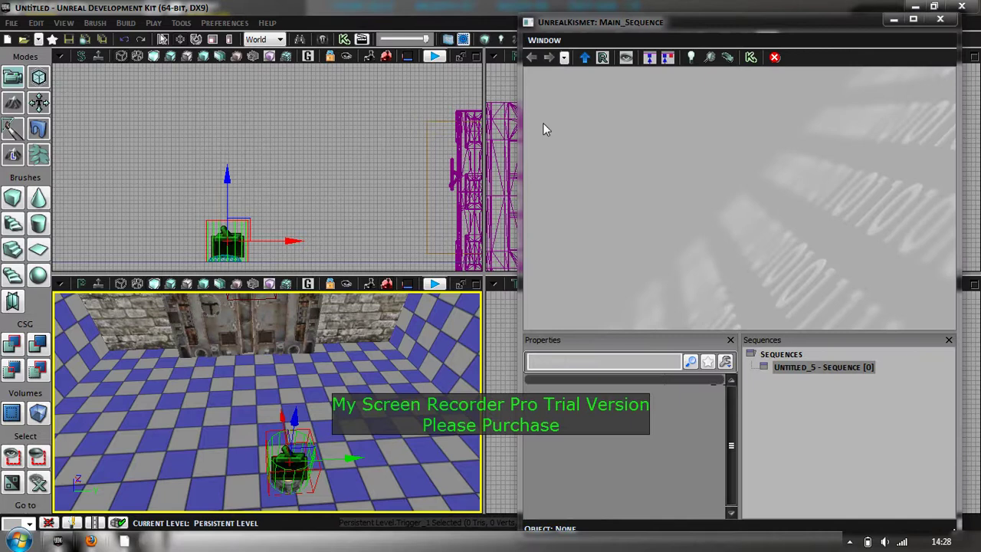
right_click(542, 122)
mouse_move(641, 254)
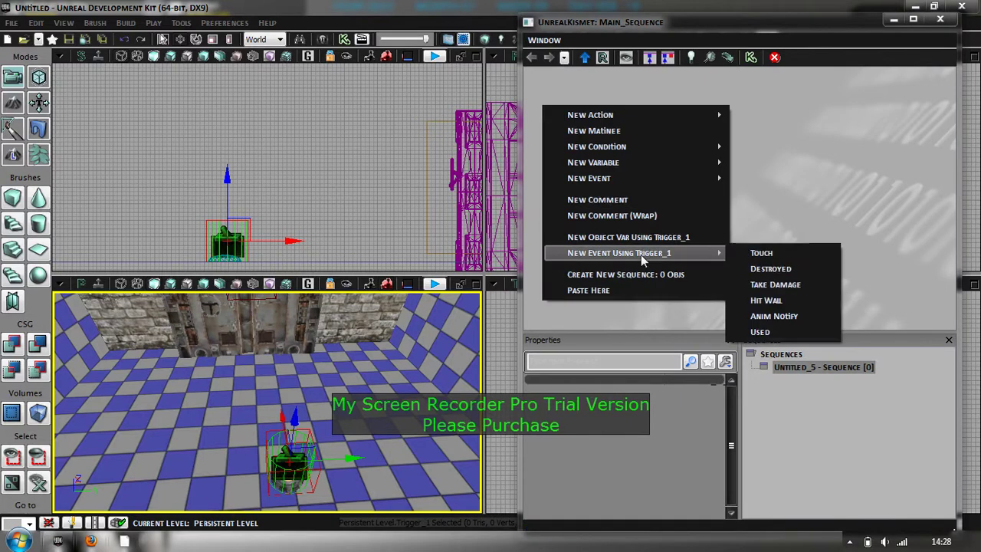
click(751, 254)
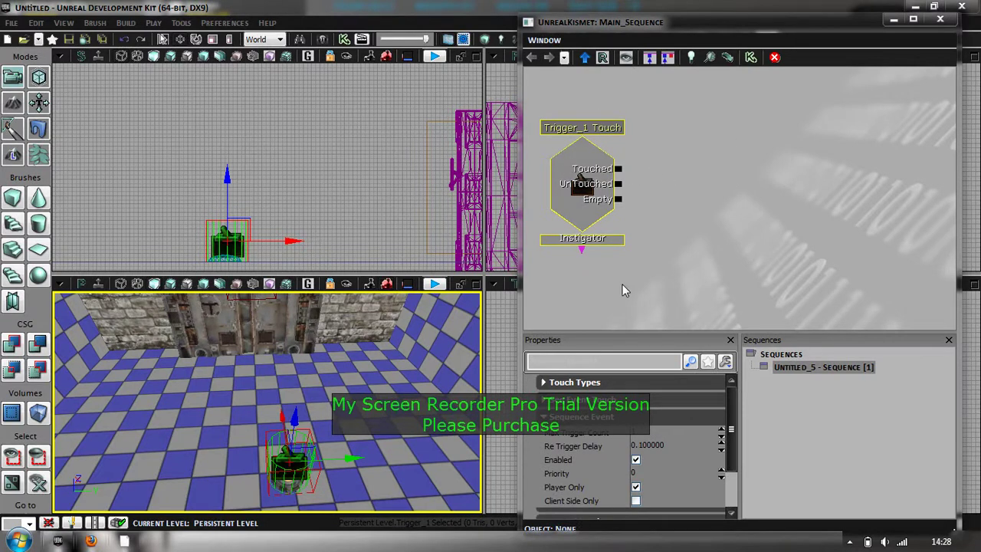
- Add a new Matinee to the Kismet sequence and link the trigger's Touched output to its Play input
right_click(731, 155)
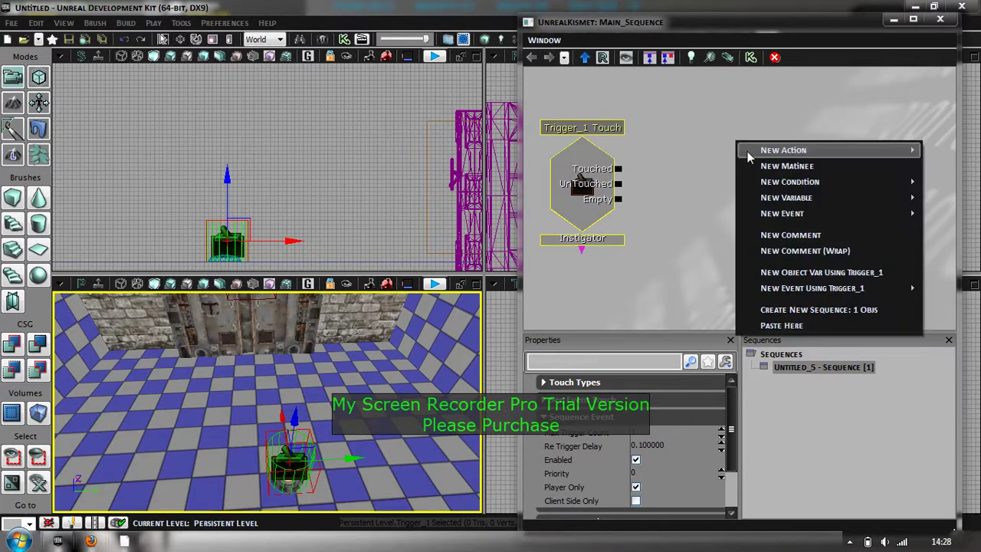
click(795, 166)
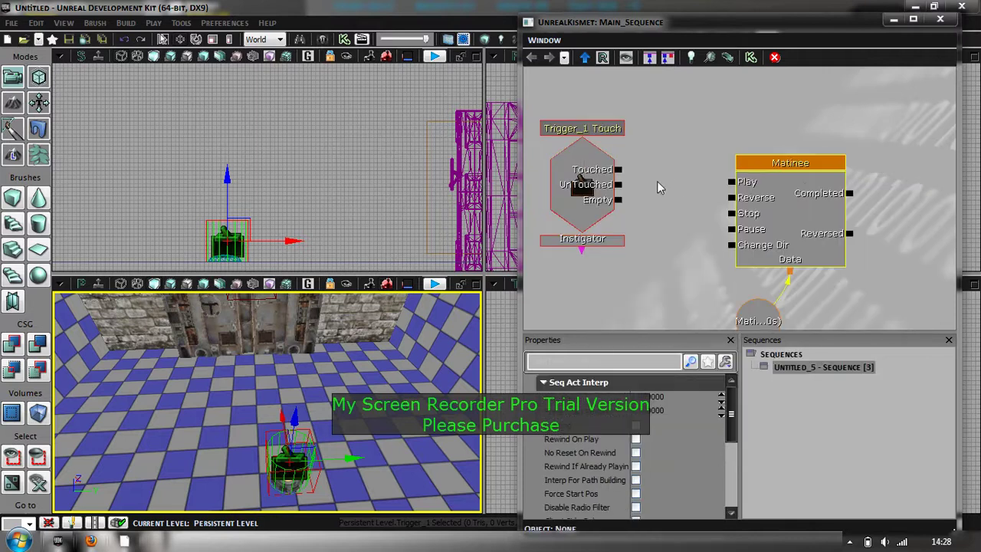
drag(618, 170, 730, 184)
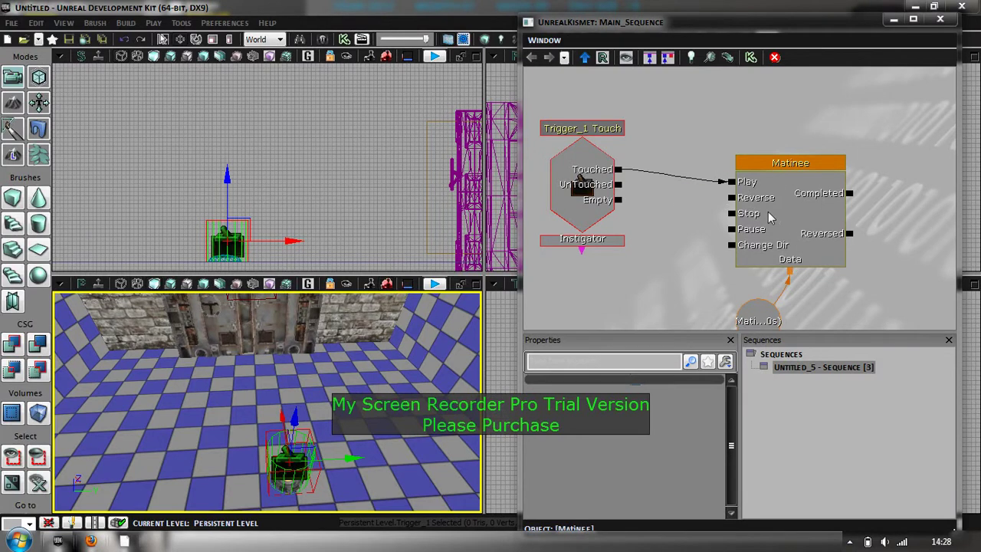
- Open the Matinee for editing, move its window clear of the perspective view, and show the start of its timeline
double_click(781, 169)
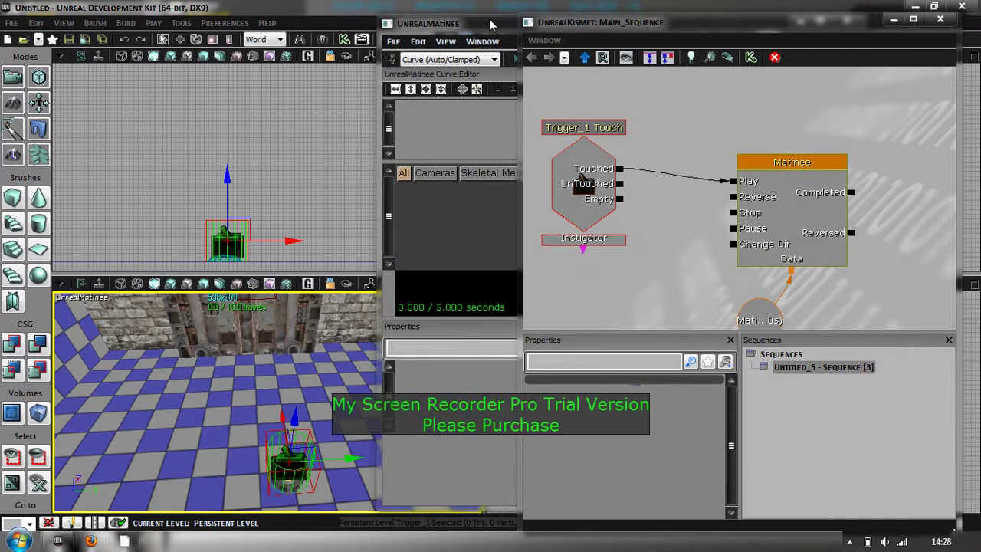
click(491, 25)
drag(609, 26, 718, 14)
mouse_move(739, 298)
mouse_down()
mouse_move(794, 299)
mouse_move(785, 297)
mouse_up()
drag(685, 270, 939, 267)
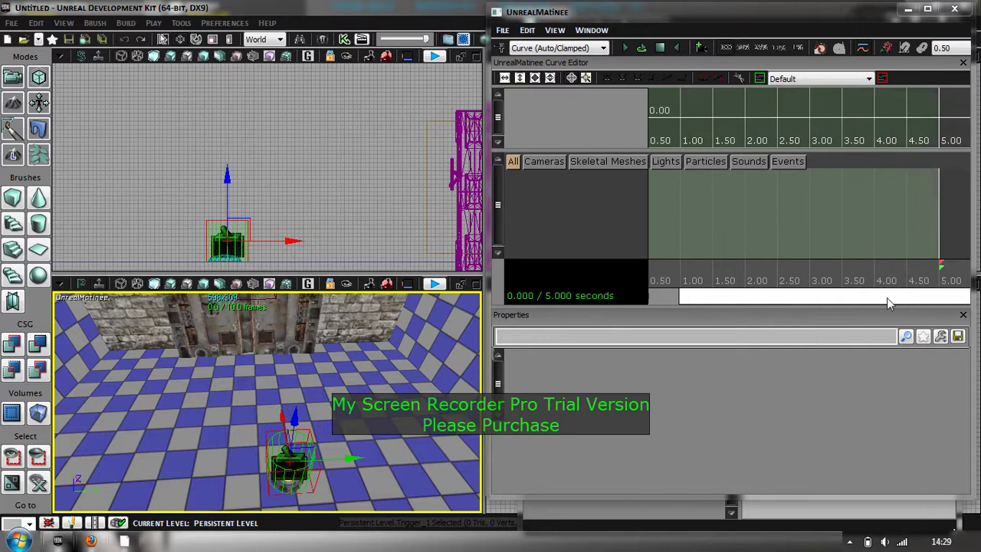
drag(870, 302, 728, 303)
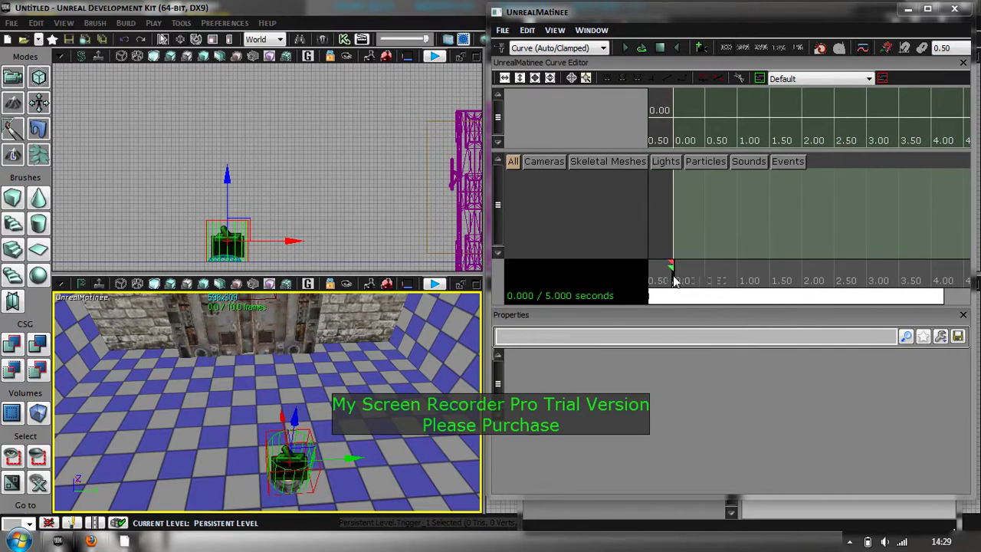
mouse_move(673, 282)
mouse_down()
mouse_move(883, 282)
mouse_move(669, 285)
mouse_up()
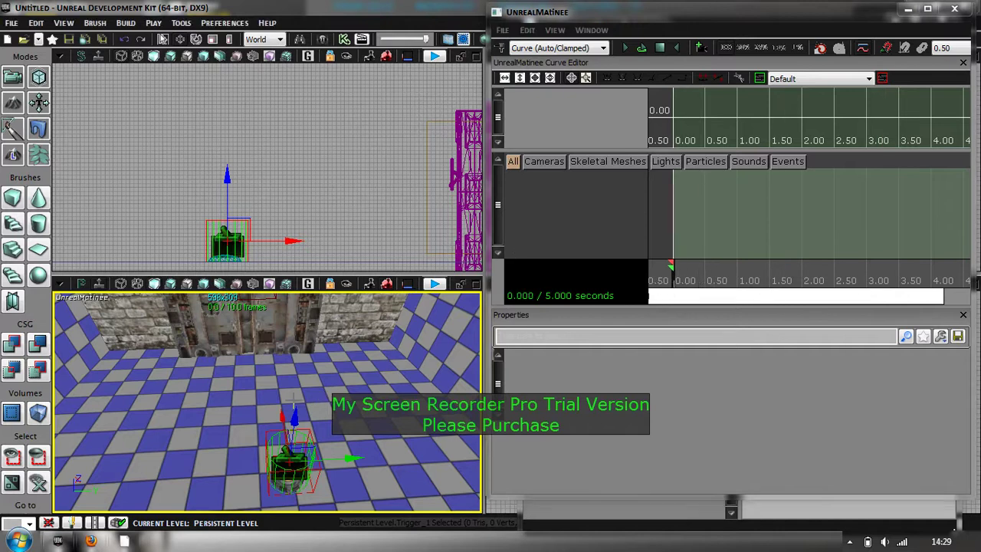
- Select the left blast door and add an empty Matinee group for it named left_door_move
mouse_move(318, 395)
right_down()
mouse_move(295, 322)
mouse_move(323, 390)
right_up()
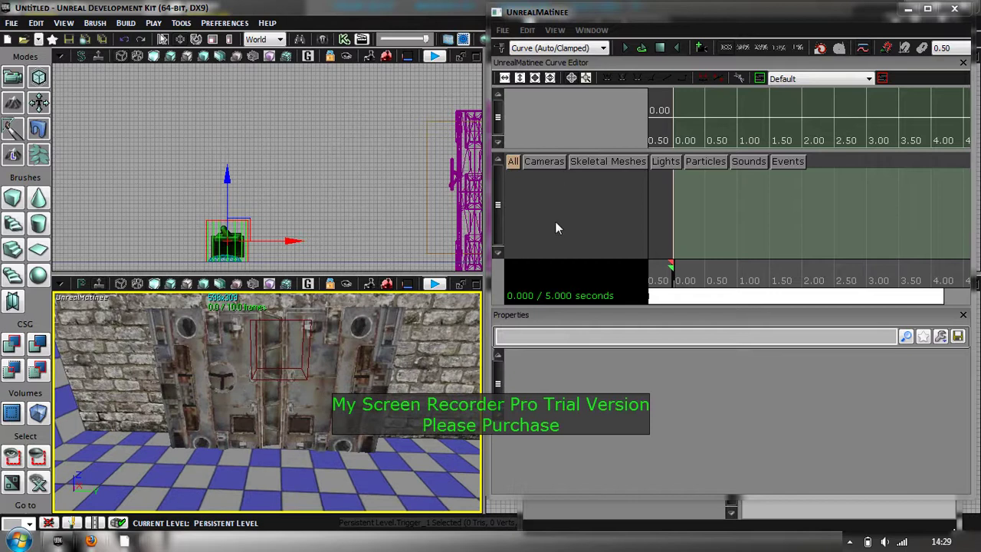
click(213, 394)
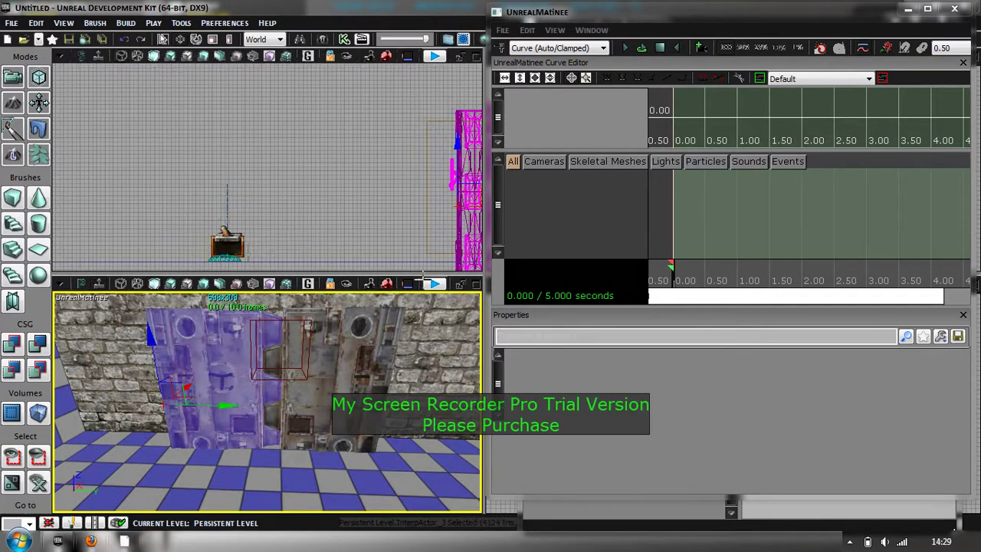
right_click(535, 179)
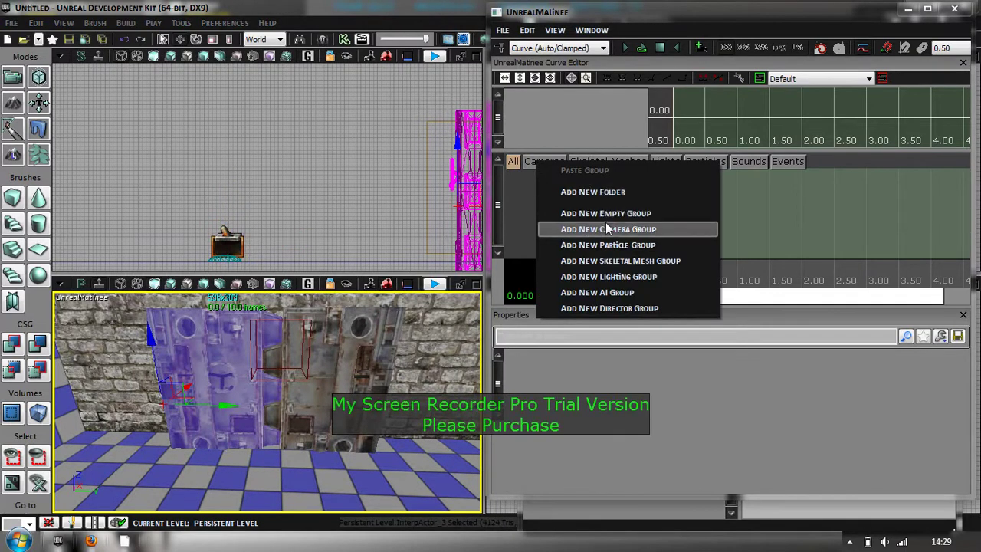
click(604, 215)
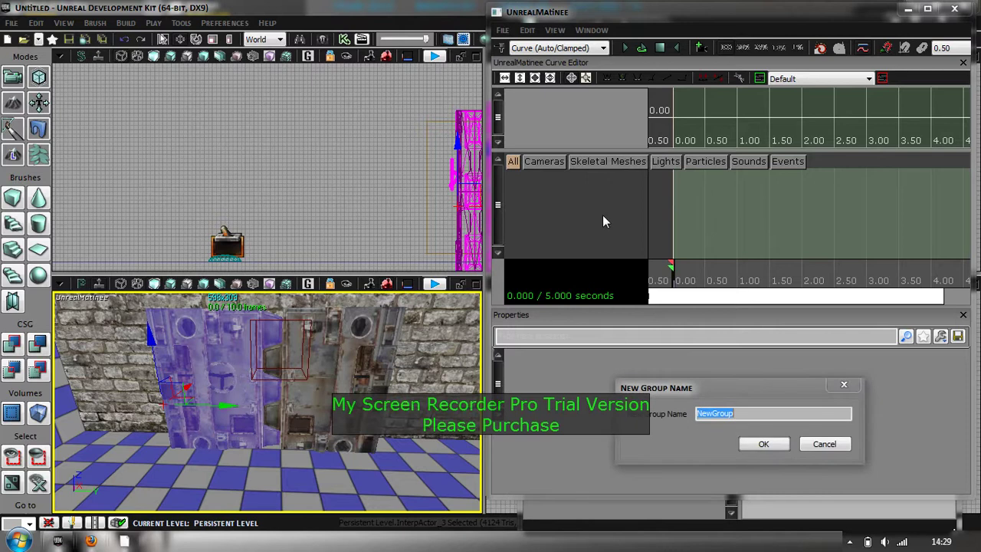
key(BackSpace)
key(Return)
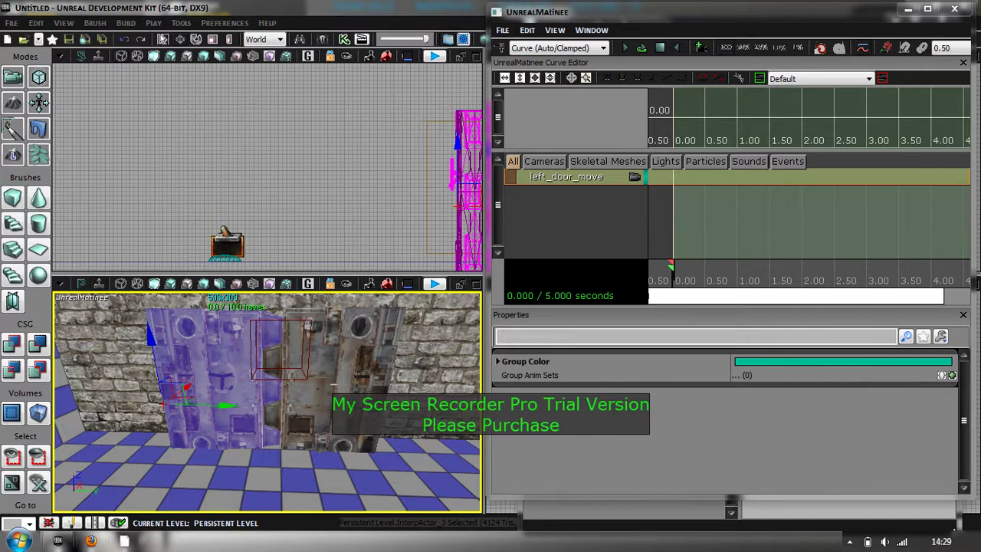
- Add an empty Matinee group named right_door_move for the right blast door, and check which door each group controls
click(332, 382)
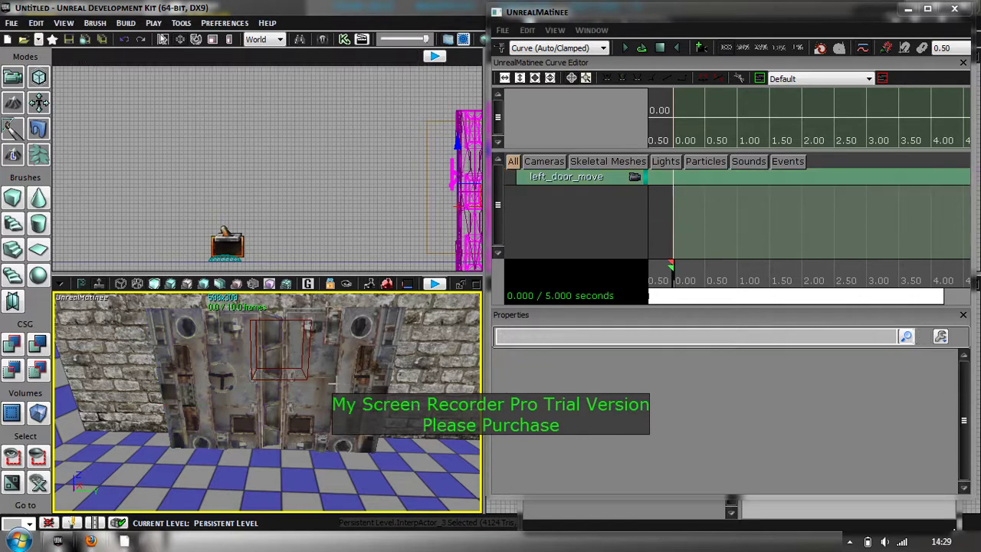
right_click(533, 202)
click(594, 228)
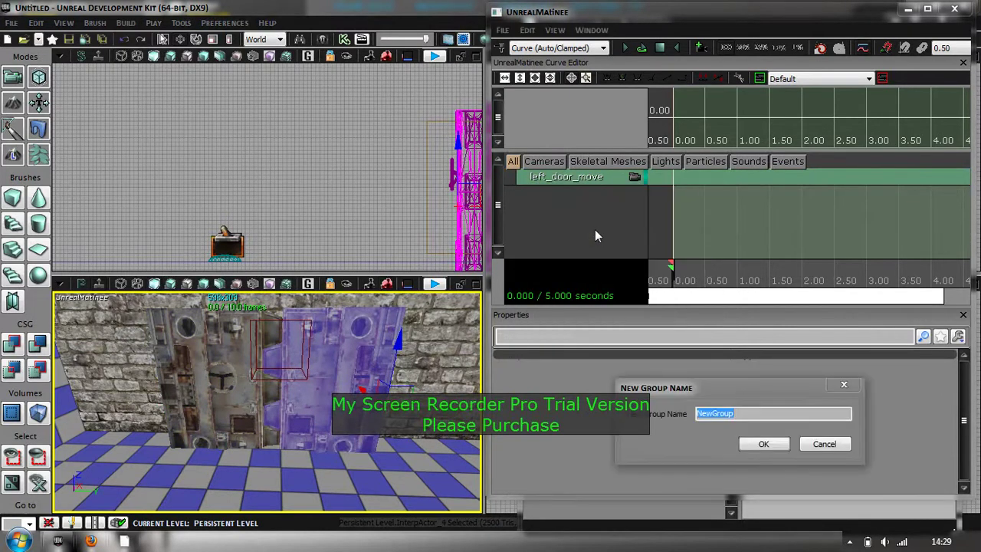
text(right_door_move)
key(Return)
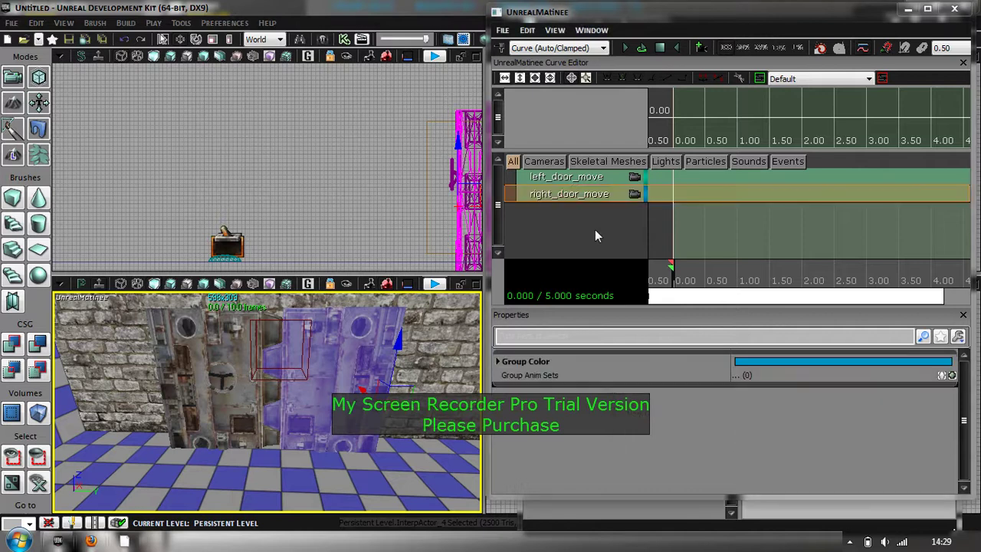
click(602, 221)
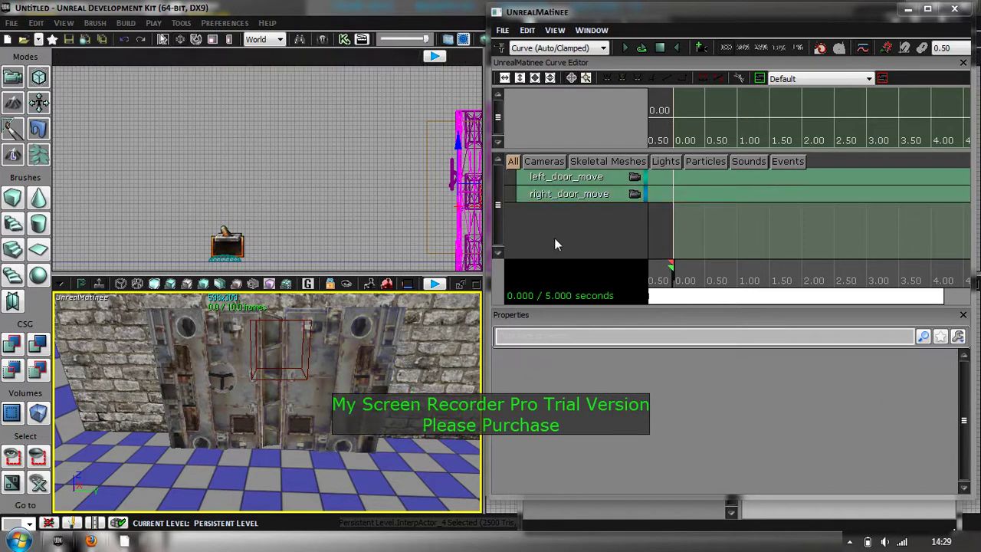
click(589, 183)
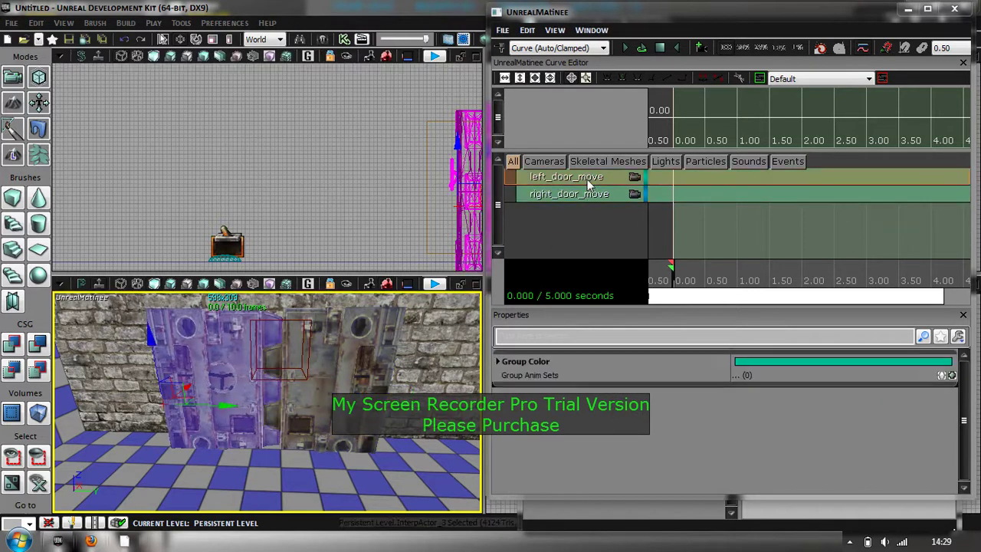
click(587, 213)
click(588, 196)
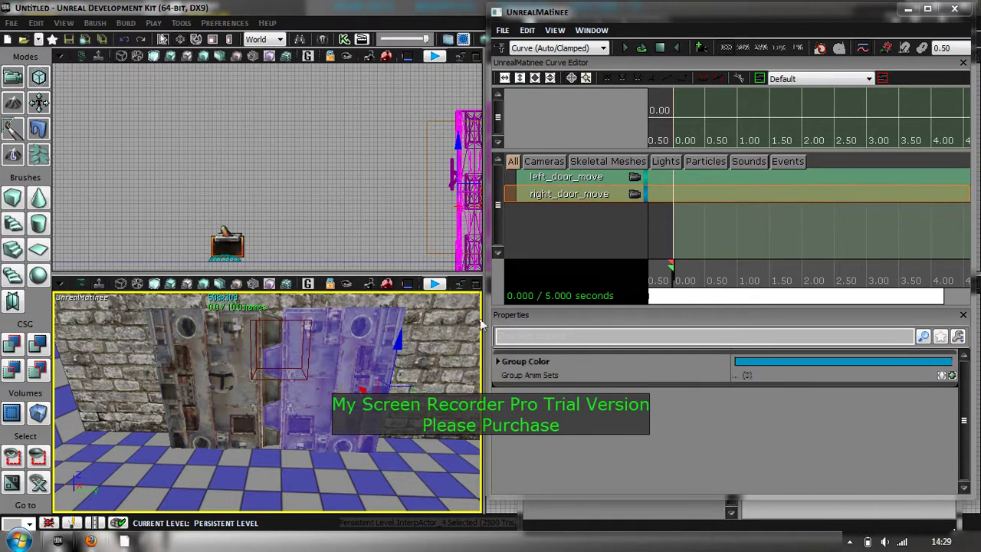
- Add a movement track to both the left_door_move and right_door_move groups
click(567, 179)
right_click(568, 179)
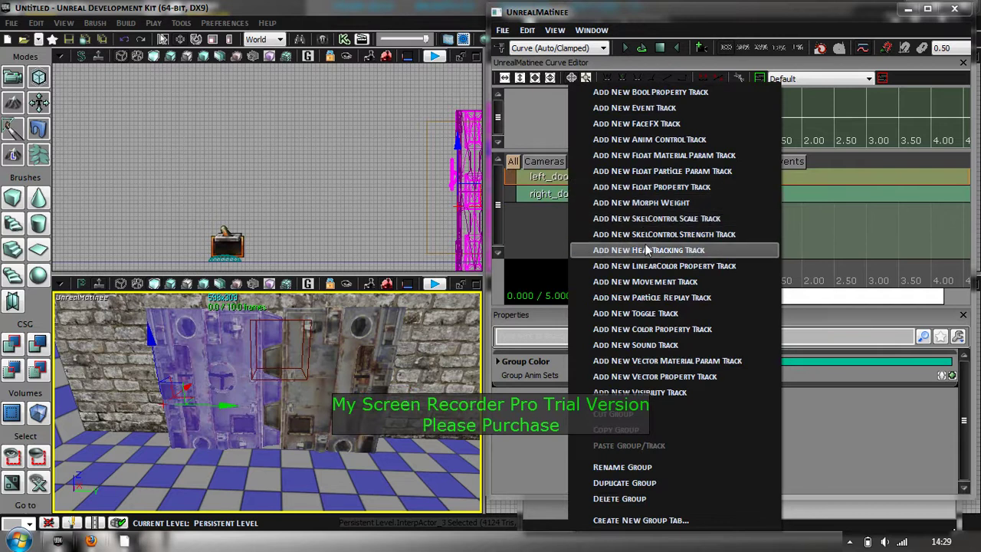
click(720, 282)
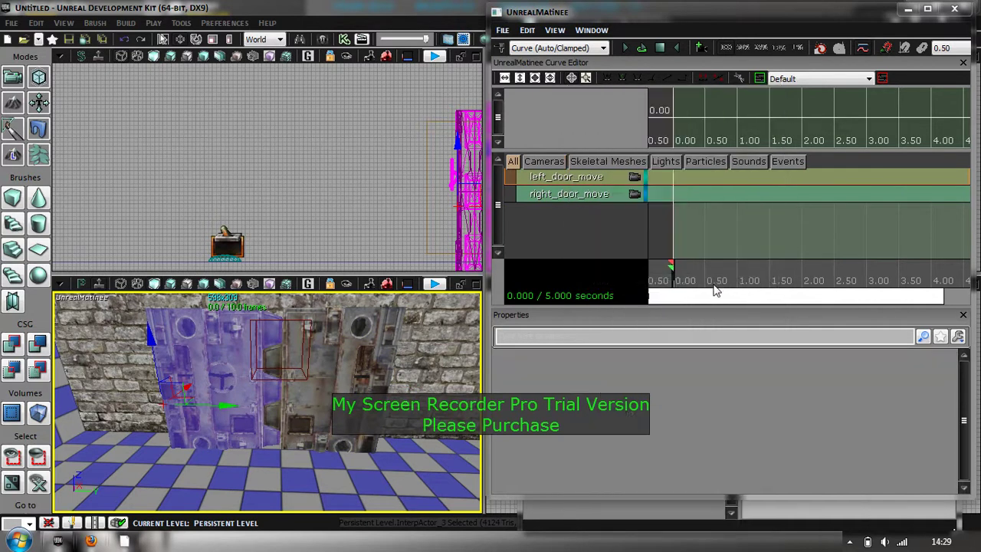
click(611, 216)
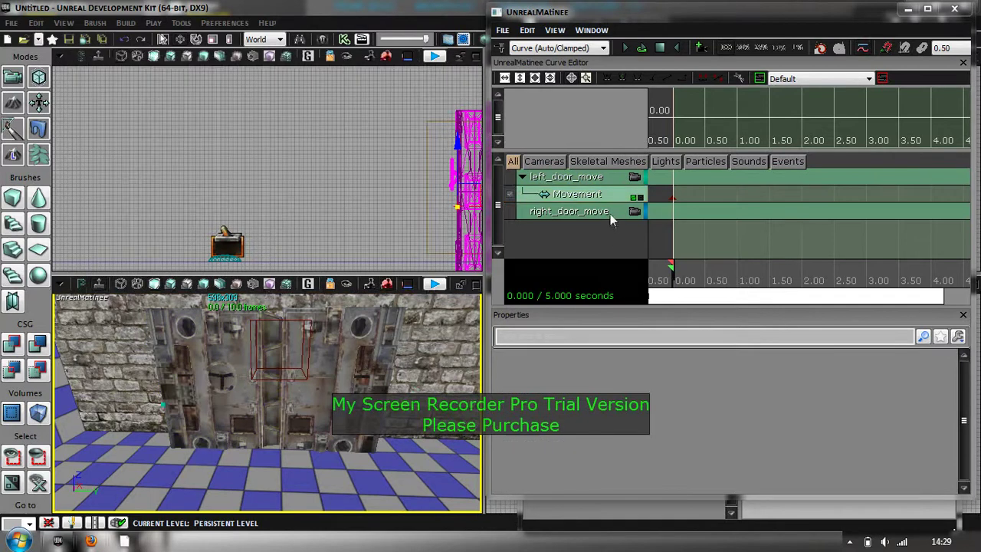
right_click(610, 214)
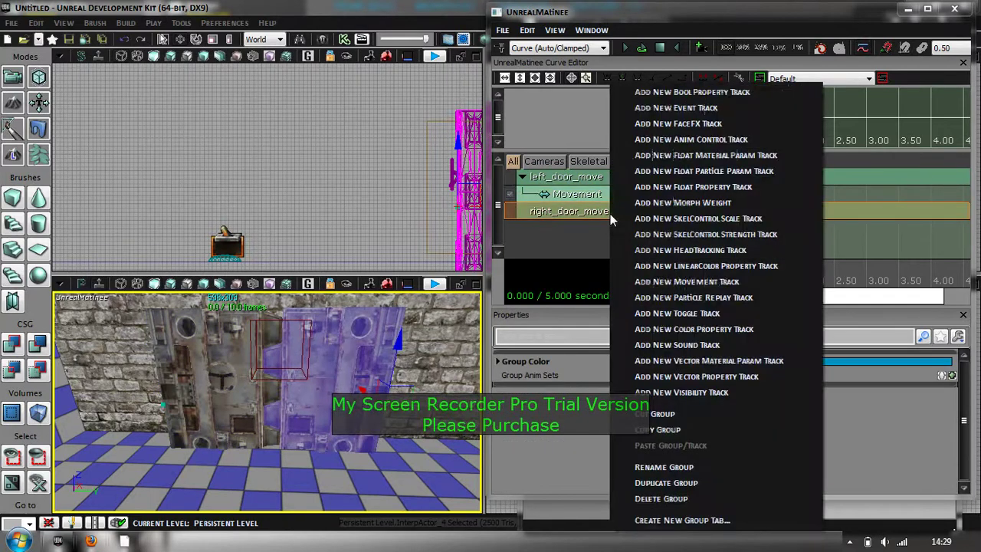
click(694, 284)
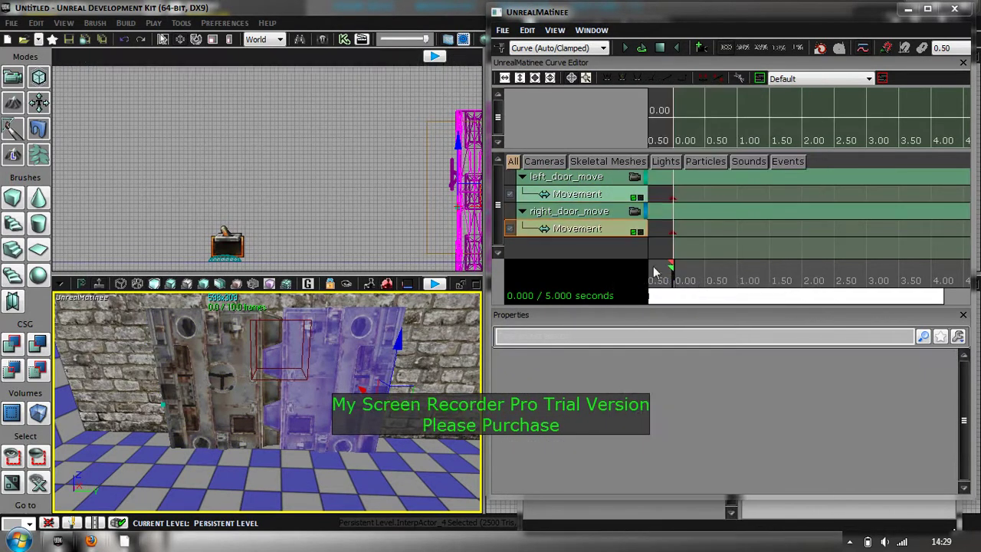
click(611, 256)
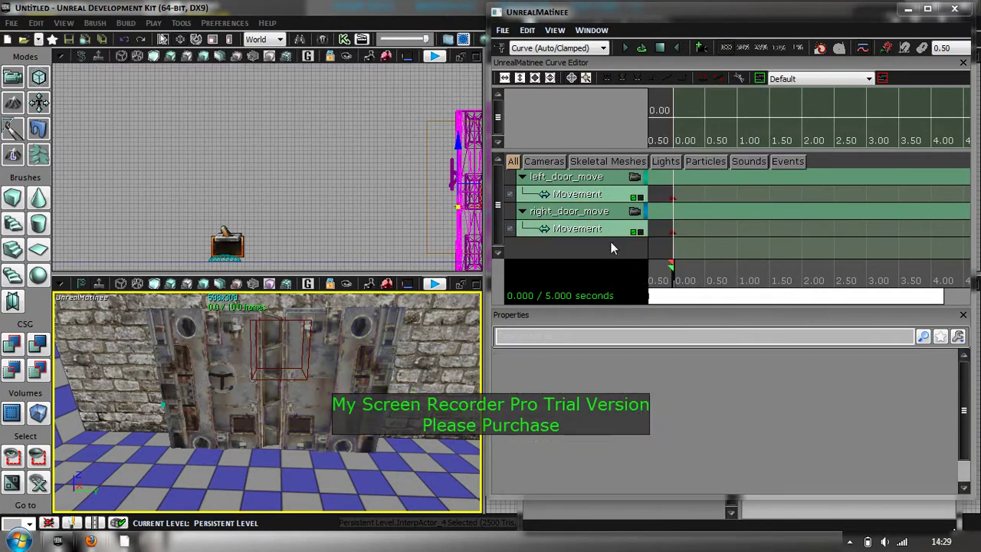
- Add a movement key for left_door_move at 5.00 seconds and slide the left blast door sideways, clear of the doorway
click(591, 197)
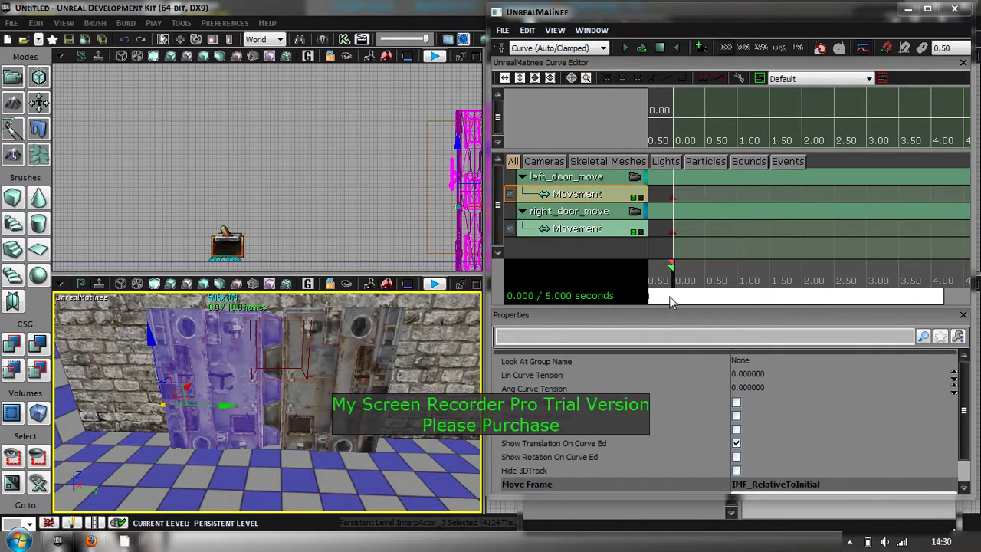
drag(669, 296, 672, 295)
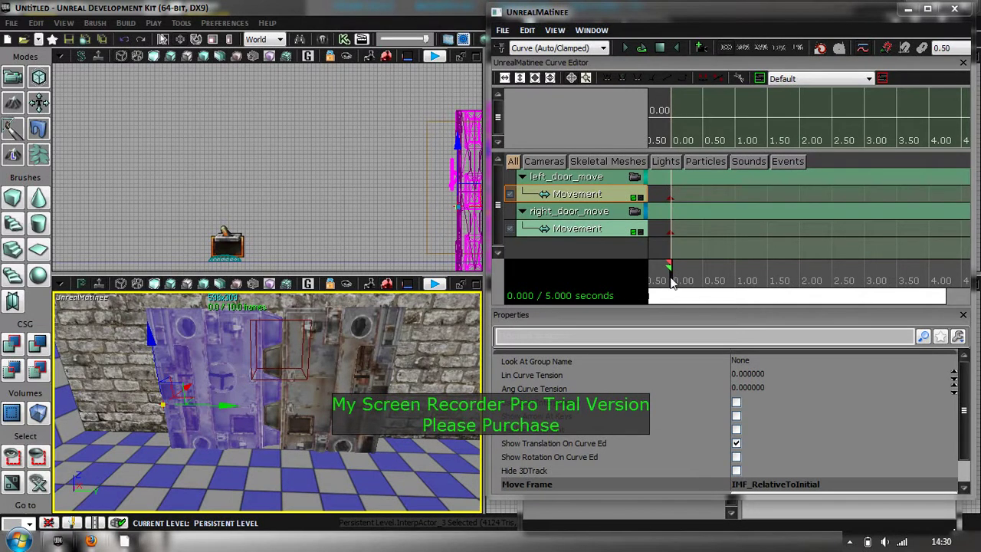
drag(672, 282, 933, 278)
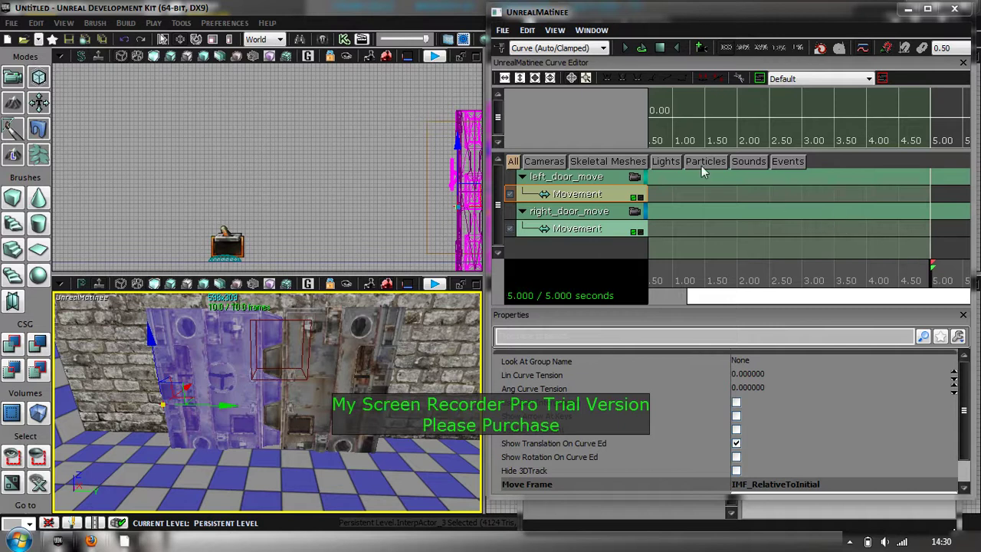
click(499, 49)
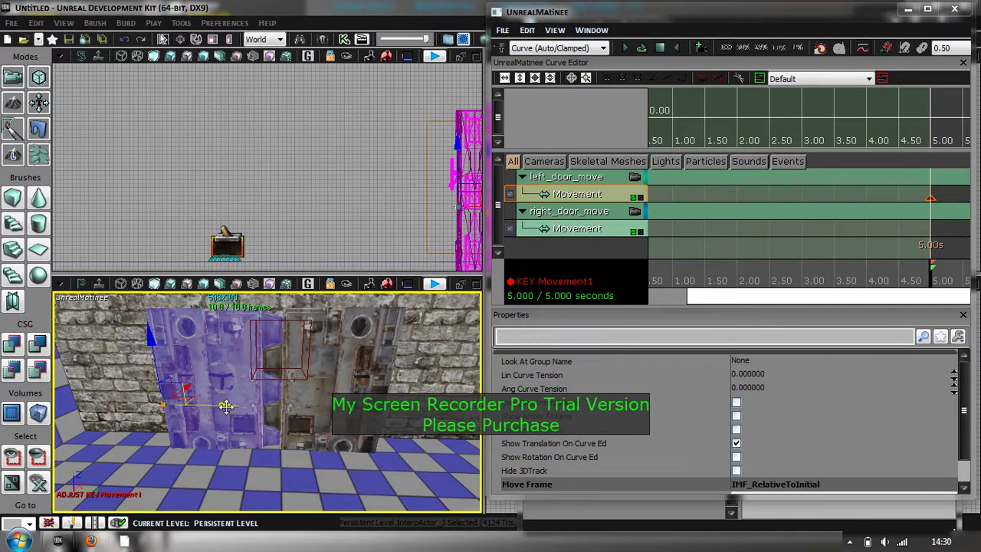
drag(228, 406, 142, 406)
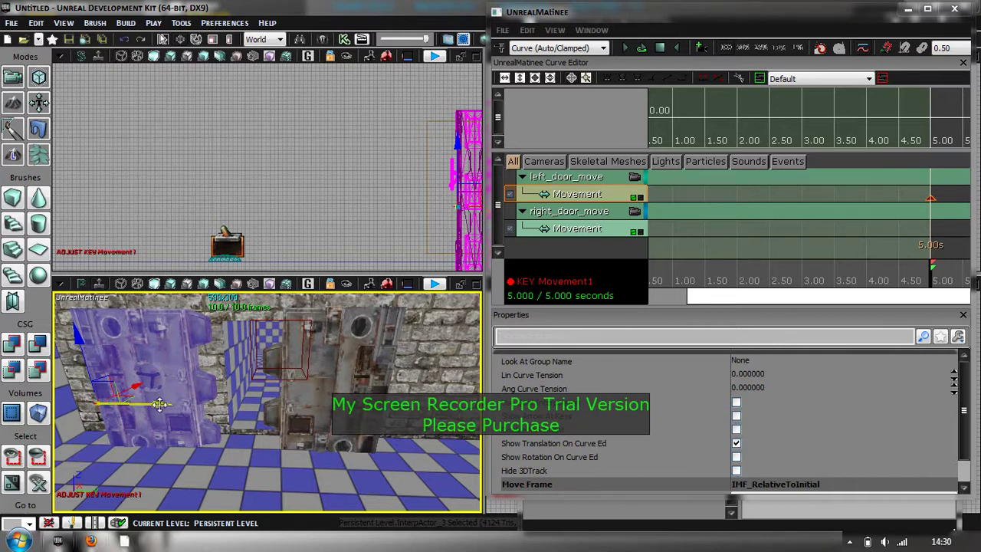
- Add a movement key for right_door_move at 5.00 seconds and slide the right blast door sideways in the opposite direction
click(560, 250)
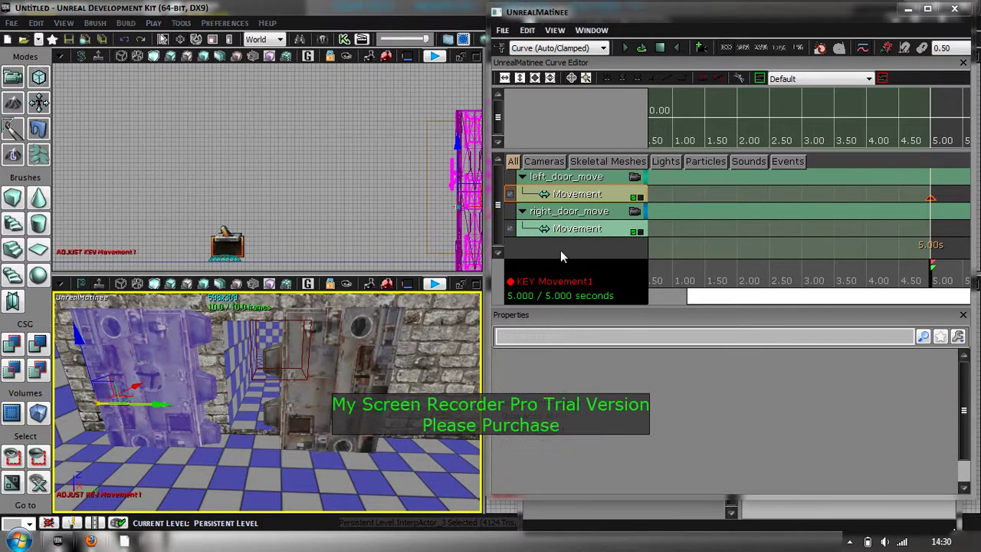
click(591, 232)
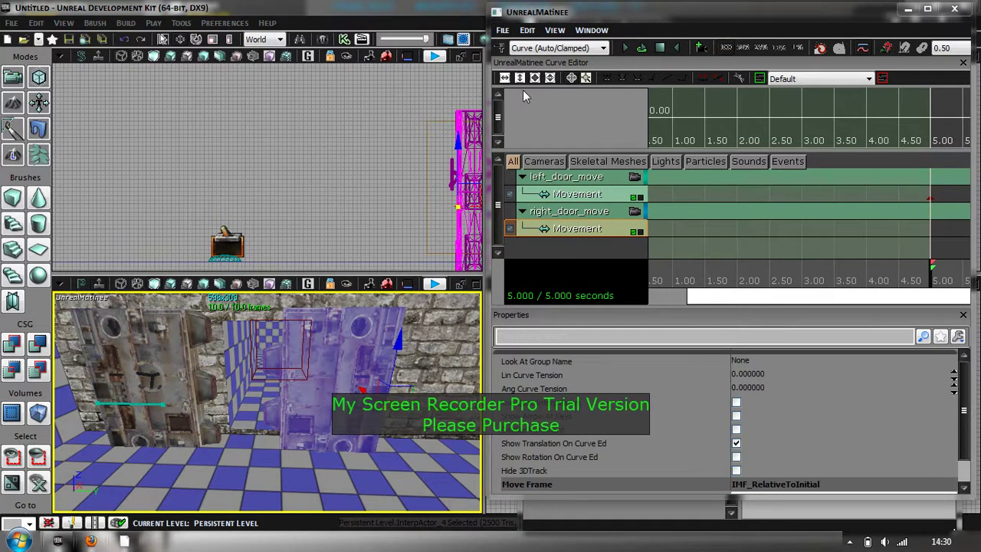
click(500, 49)
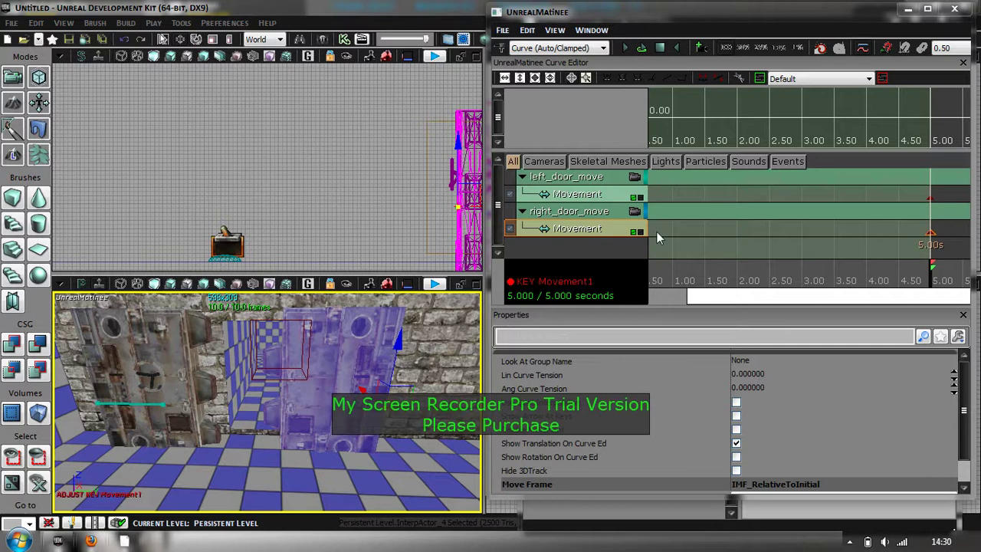
drag(363, 389, 430, 389)
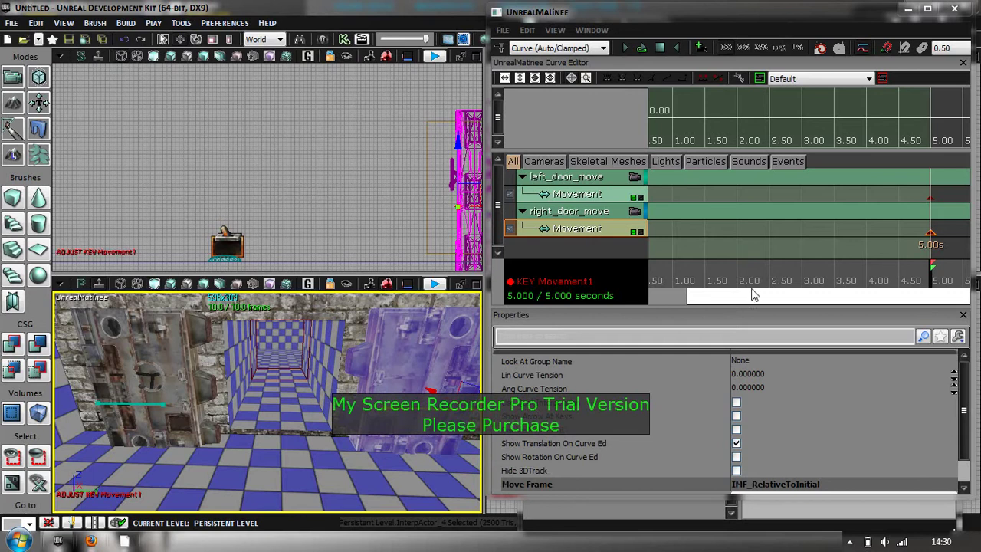
- Close the Matinee and Kismet editors and build the map
click(954, 9)
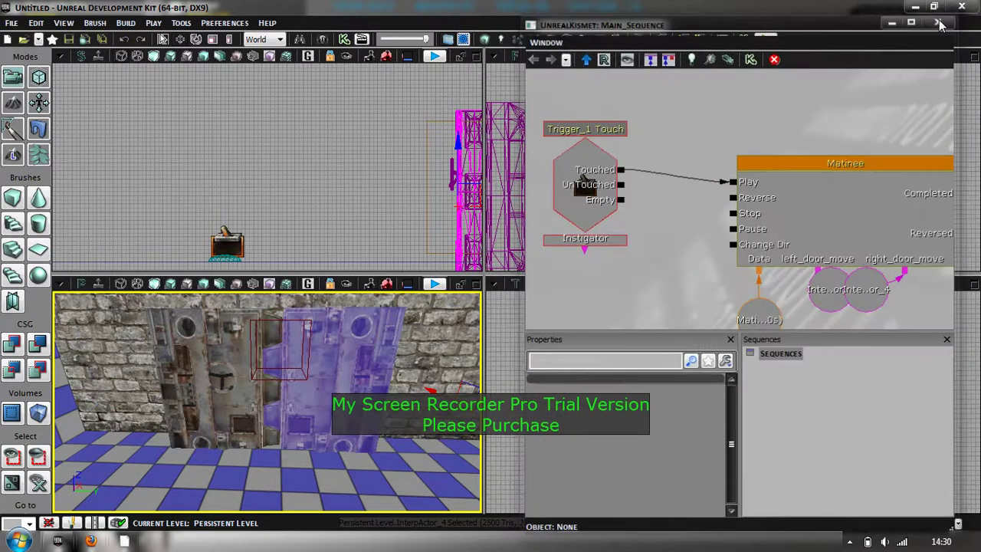
click(938, 19)
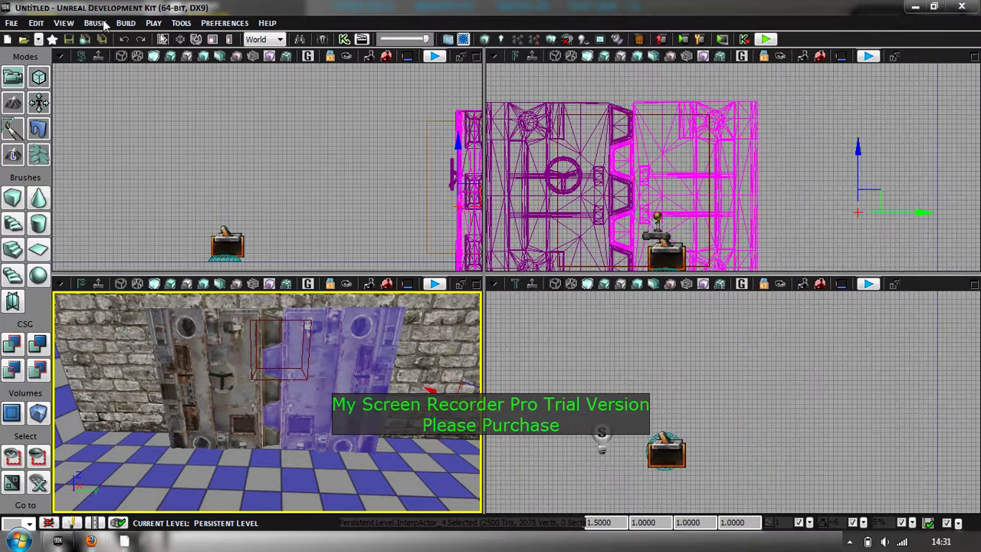
click(134, 23)
click(160, 126)
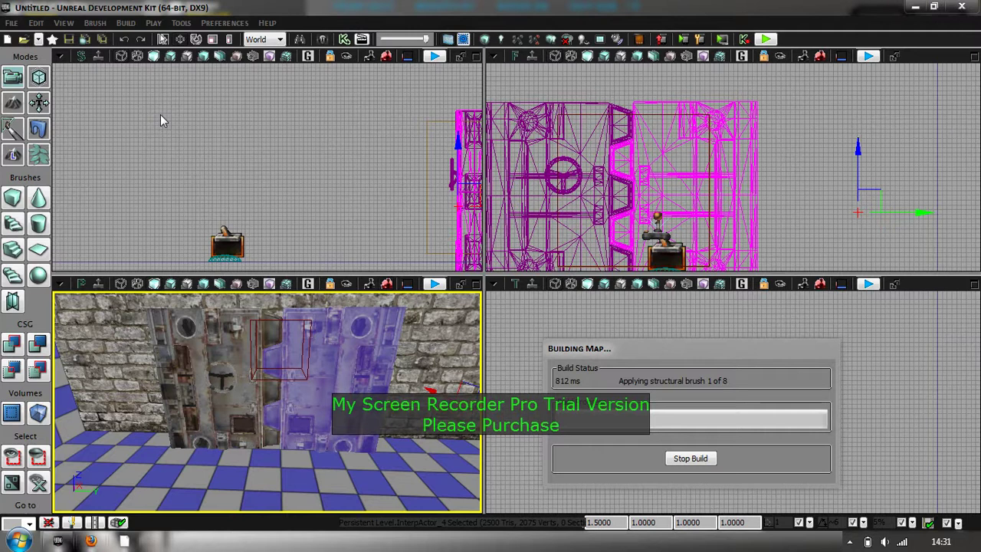
click(124, 543)
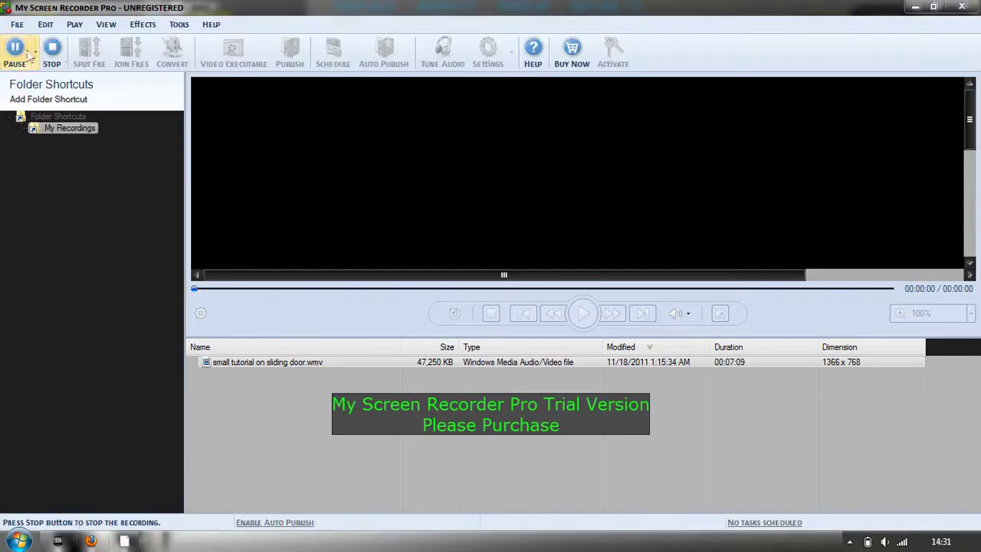
click(18, 55)
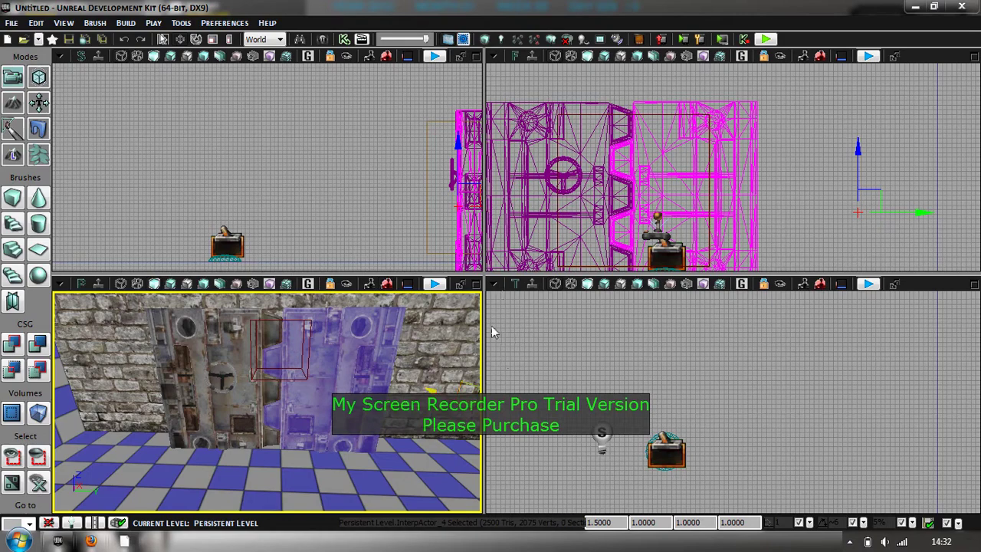
- Play the level in an editor preview, walk across the trigger toward the blast doors to test their opening, and end the preview
click(536, 391)
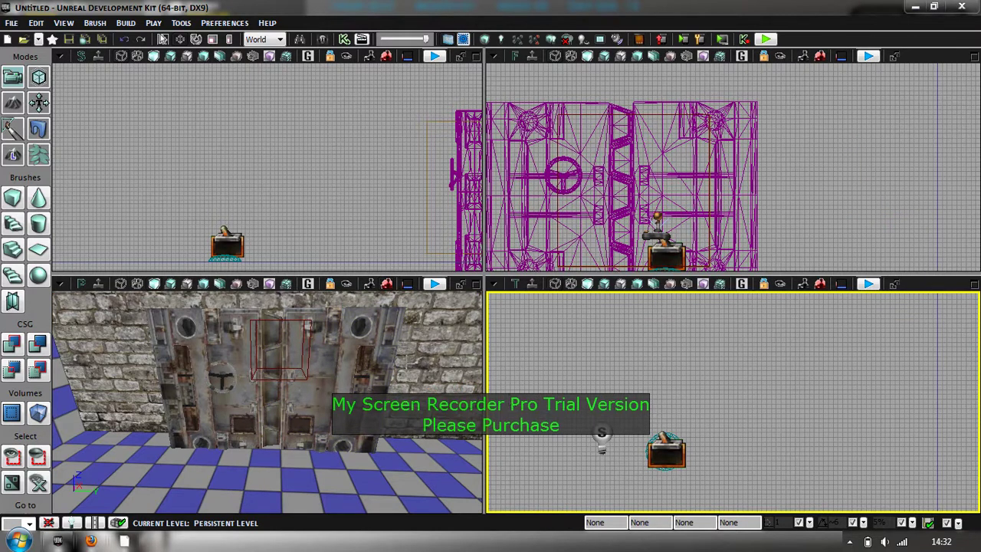
drag(419, 384, 276, 384)
drag(367, 392, 345, 396)
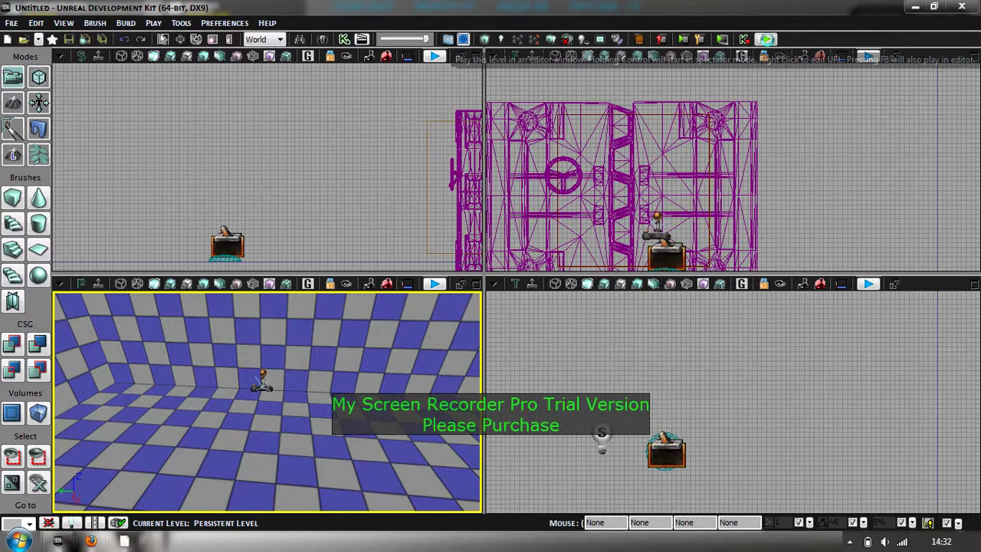
click(768, 39)
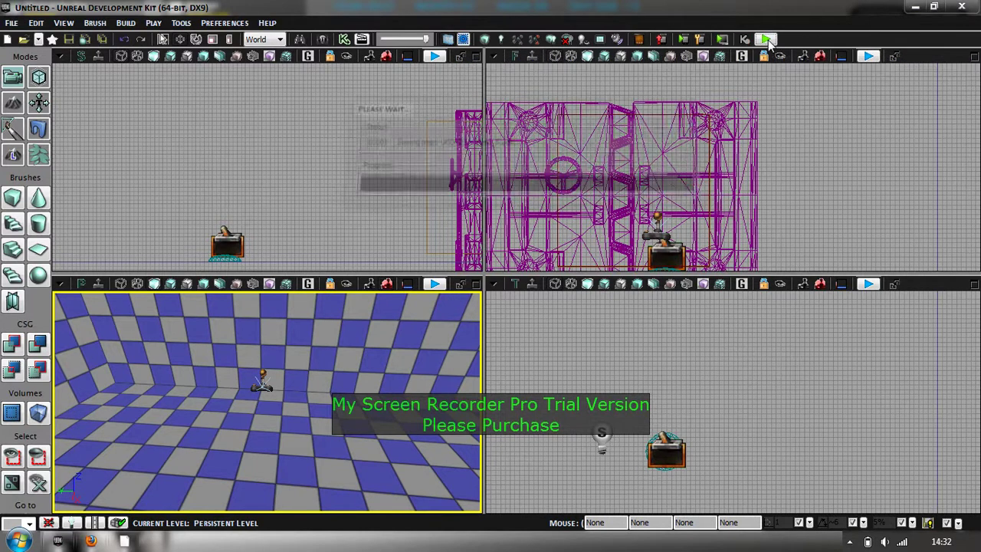
key(w)
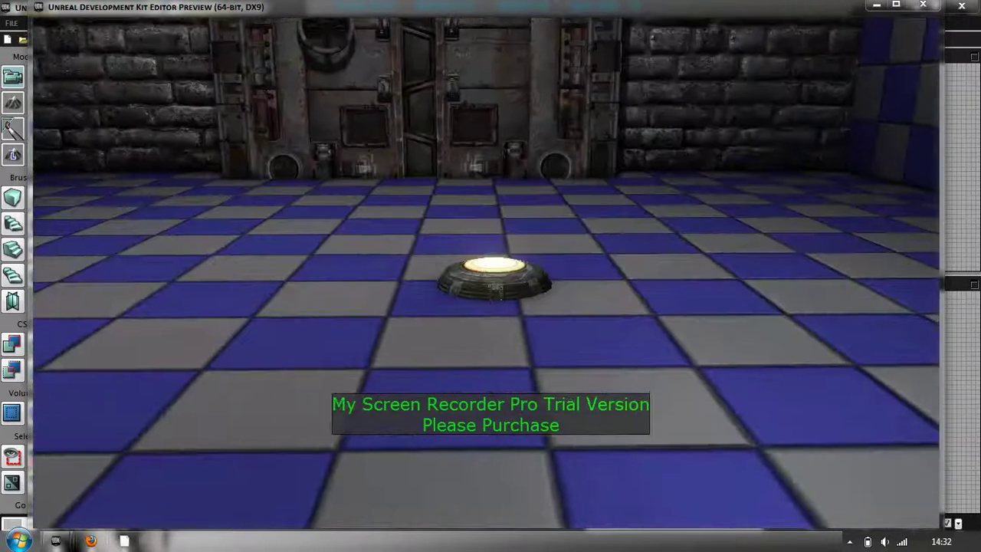
key(w)
key(s)
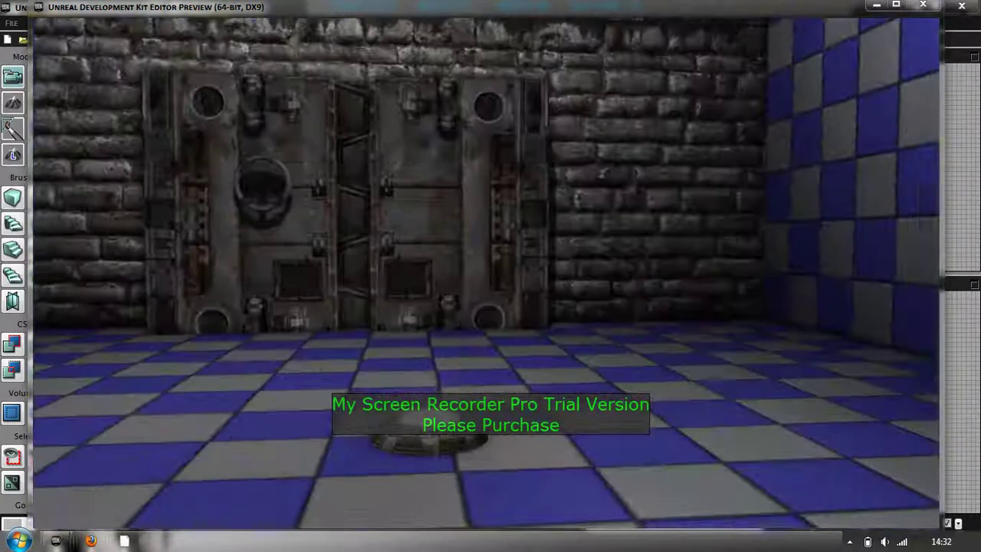
key(w)
key(w)
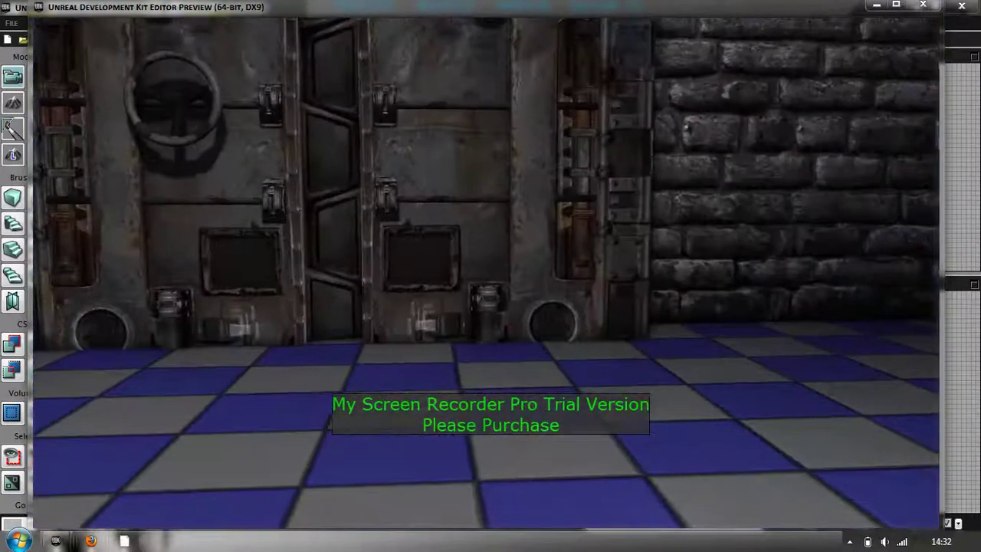
key(w)
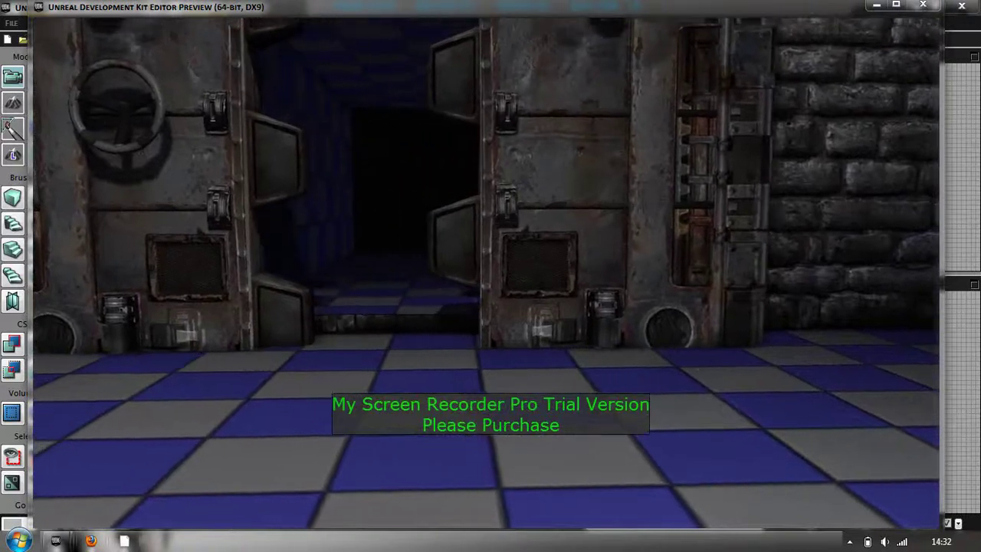
key(w)
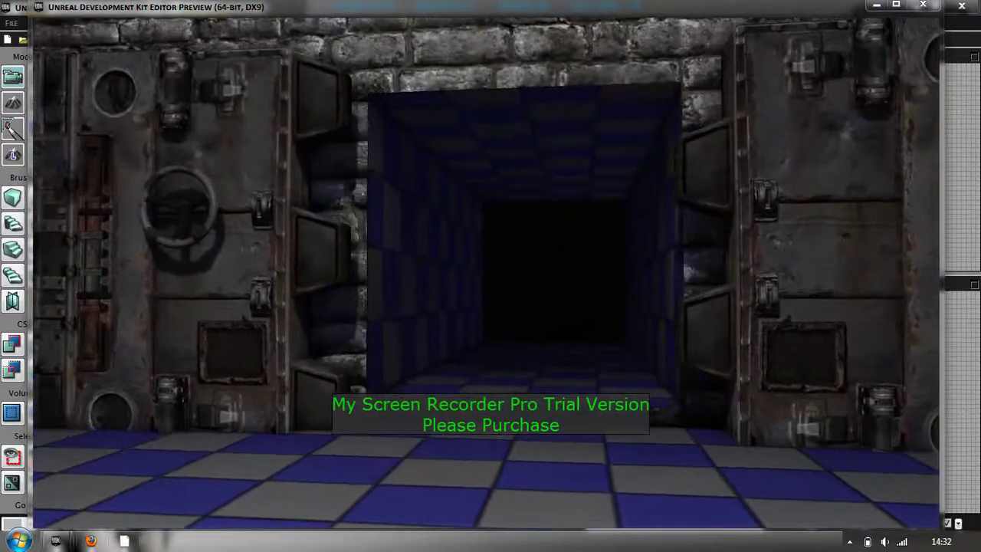
key(Escape)
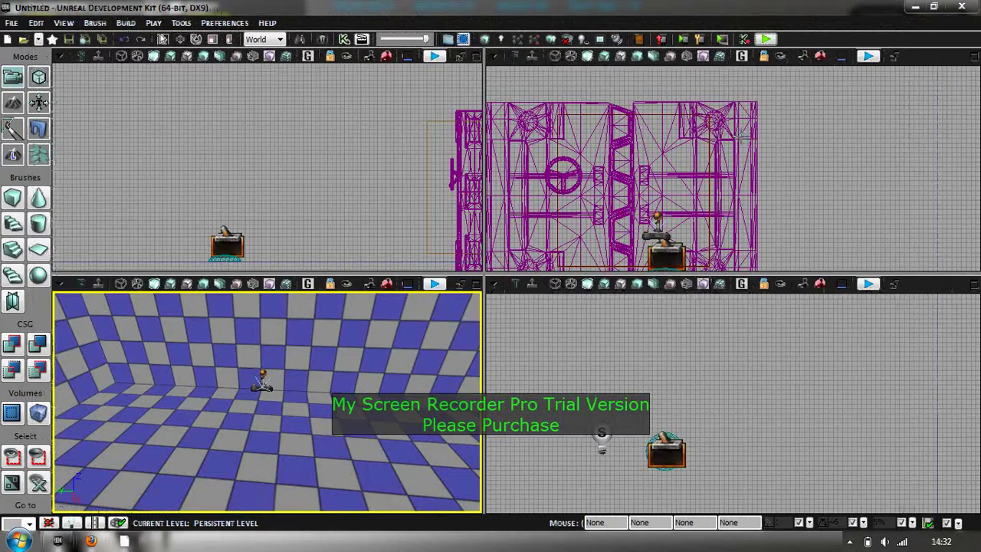